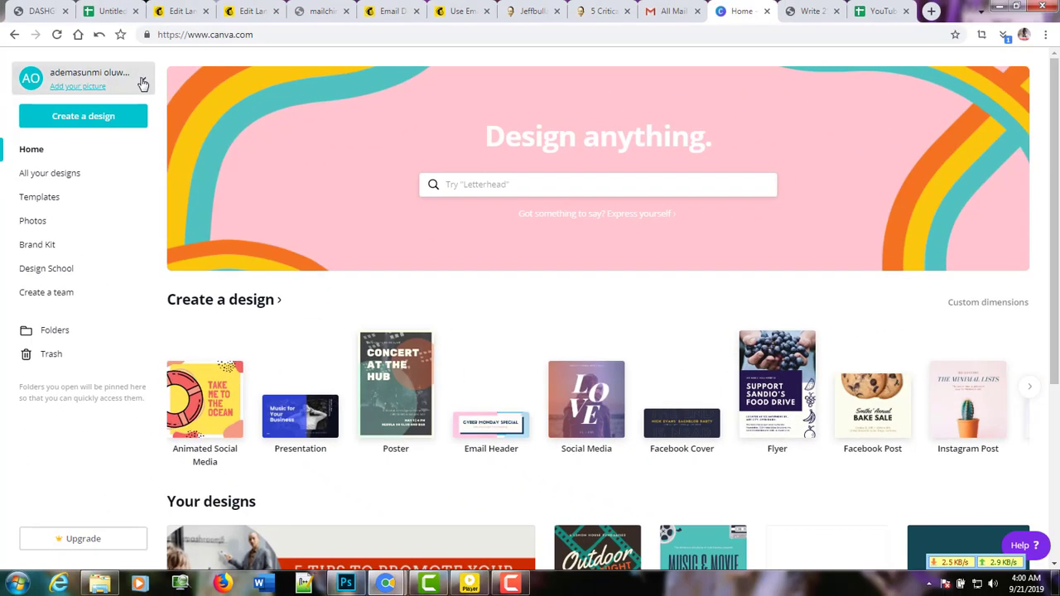
Review the account menu options and the saved designs on the home page
left_click(142, 82)
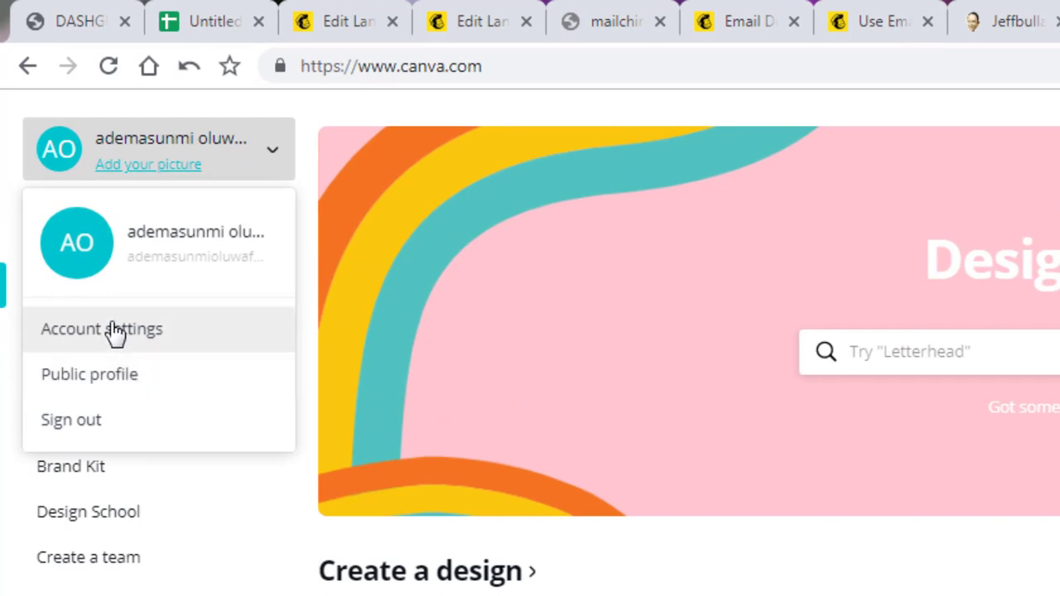
left_click(620, 554)
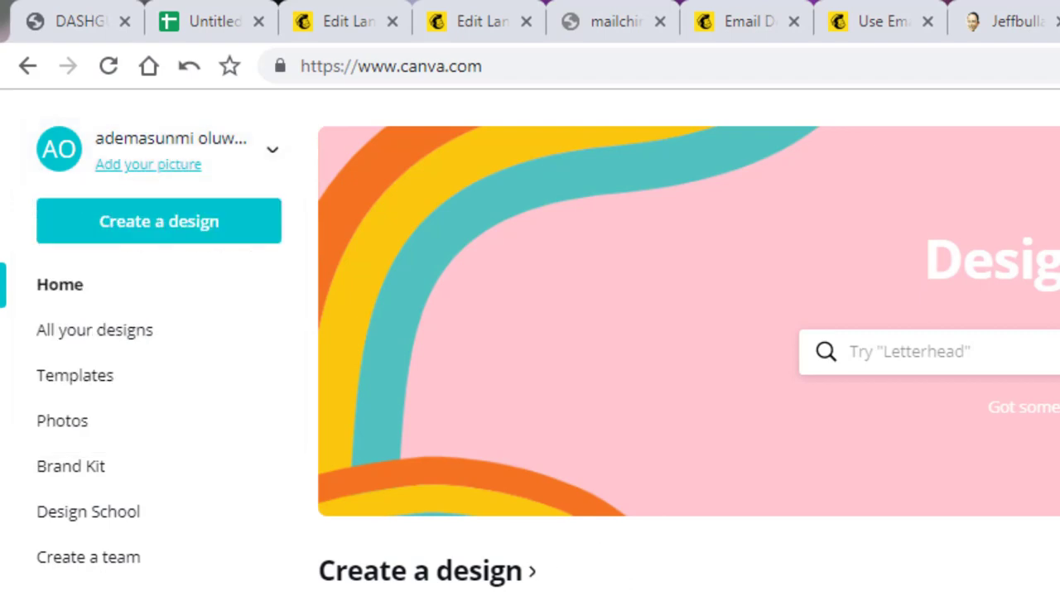
scroll(687, 331, "down", 6)
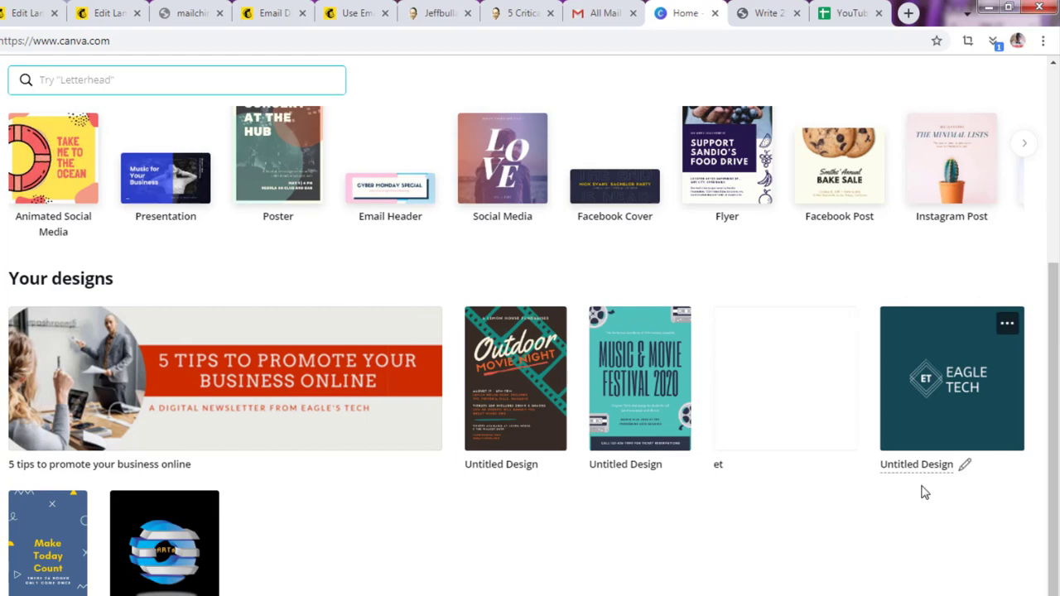
scroll(858, 492, "up", 4)
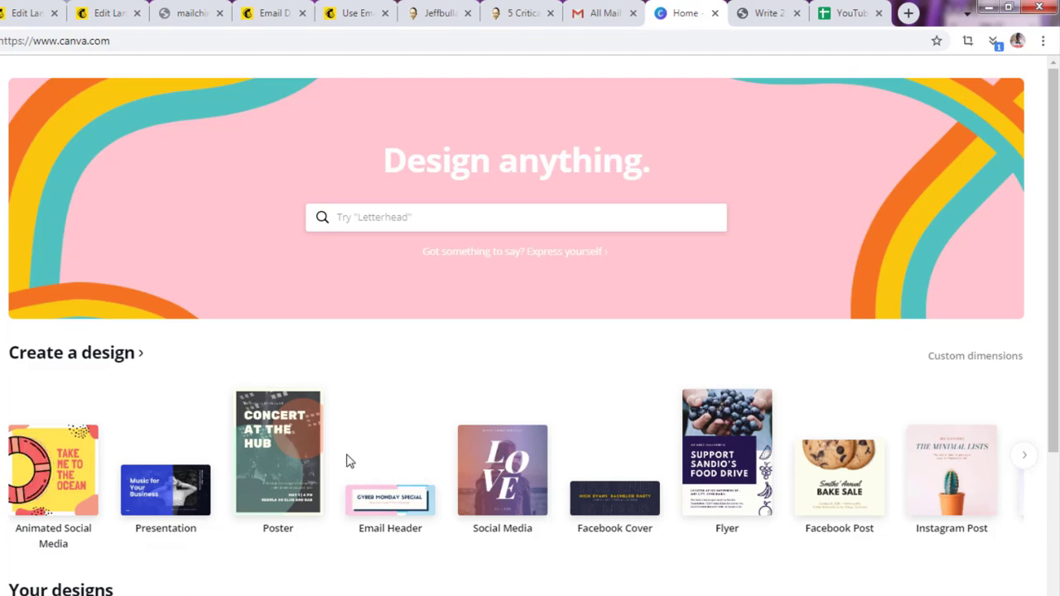
Browse the range of design types offered under Create a design on the home page
scroll(395, 527, "down", 4)
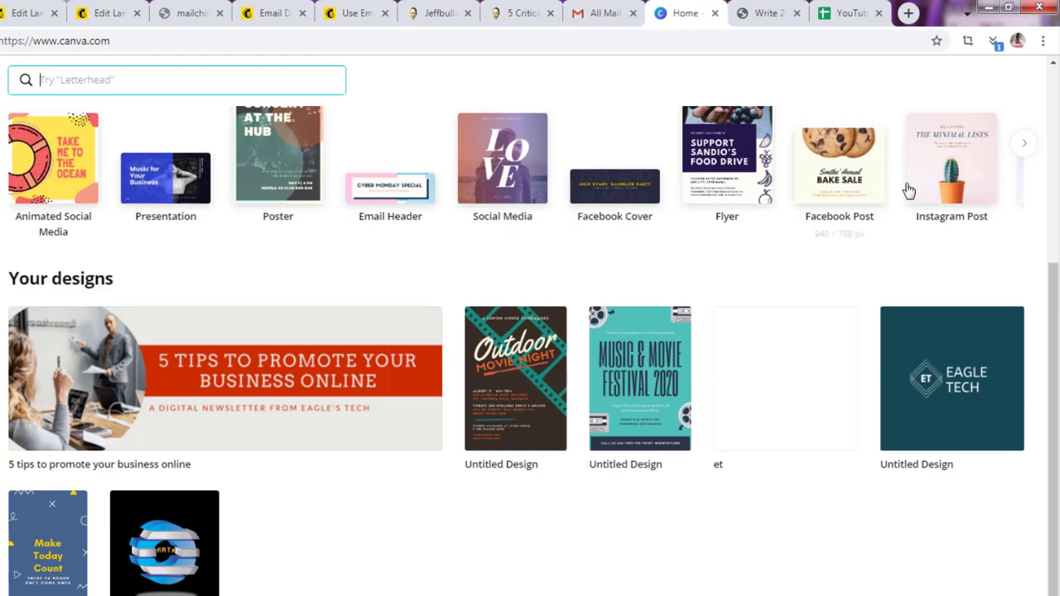
left_click(1022, 146)
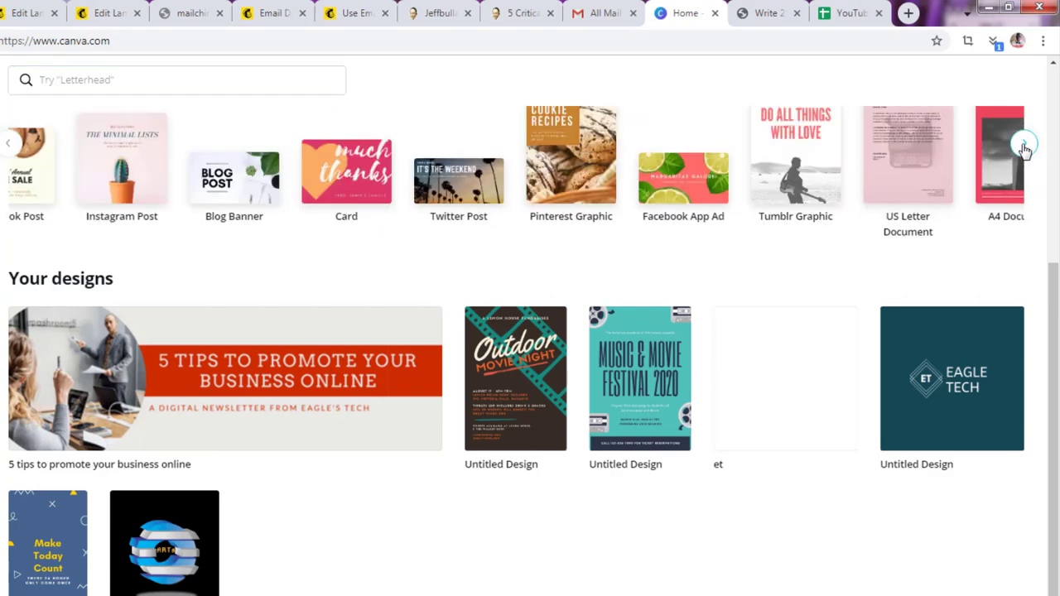
left_click(1023, 146)
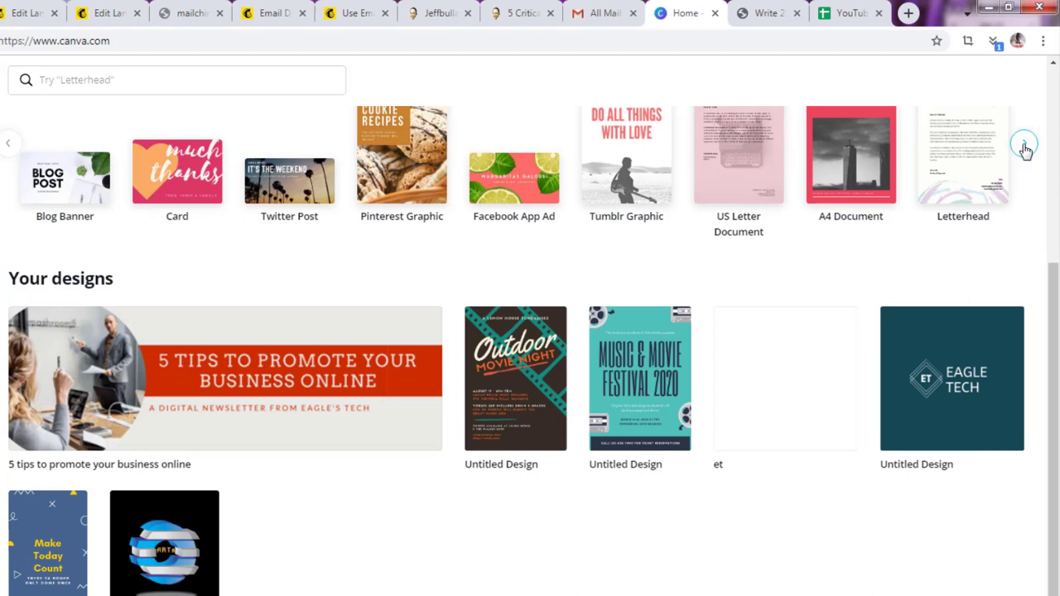
left_click(1024, 147)
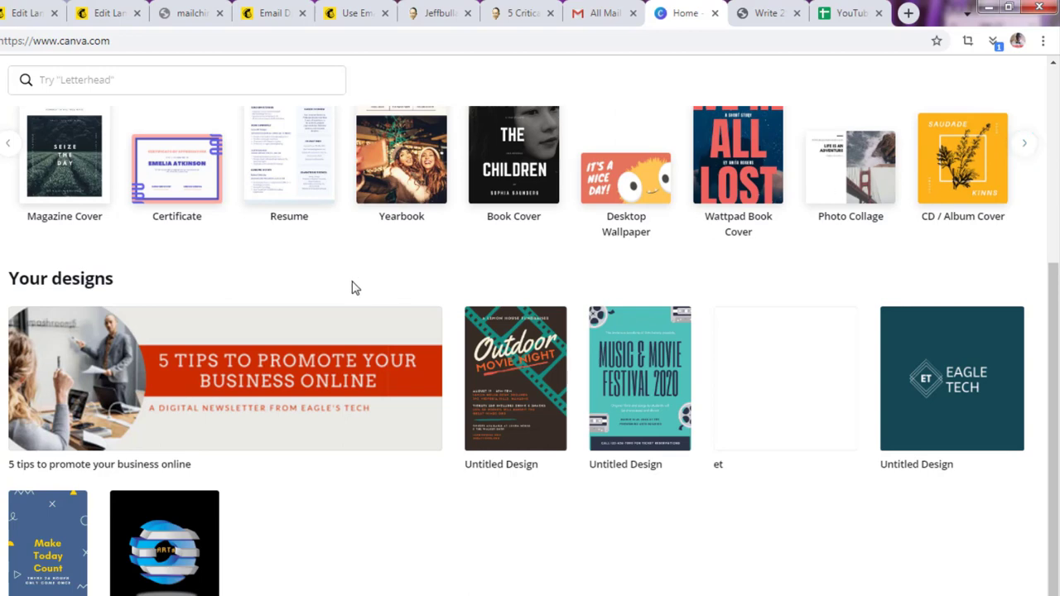
scroll(351, 287, "up", 1)
scroll(351, 287, "up", 2)
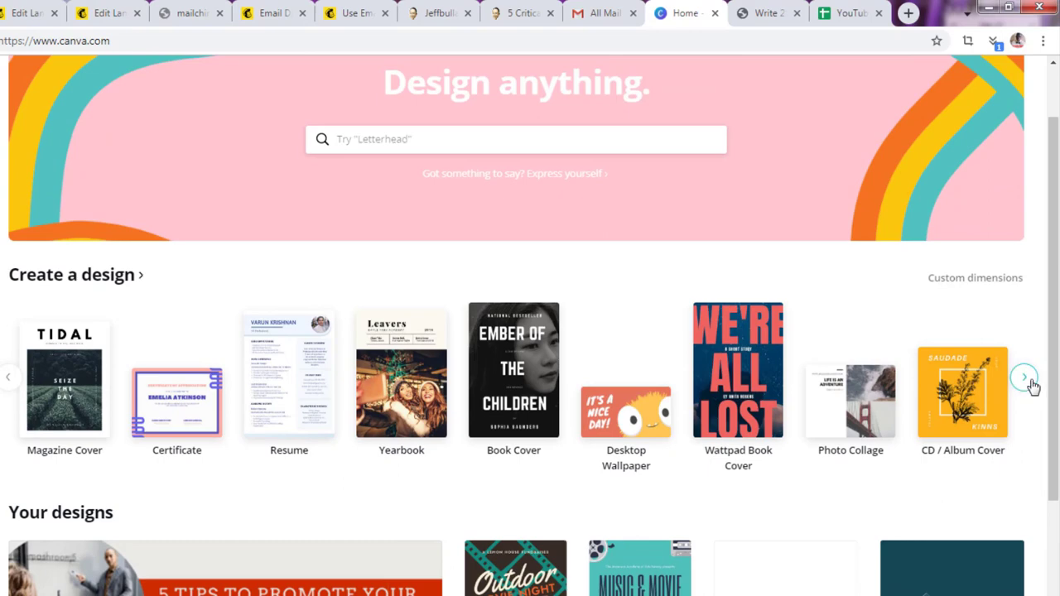
left_click(1024, 379)
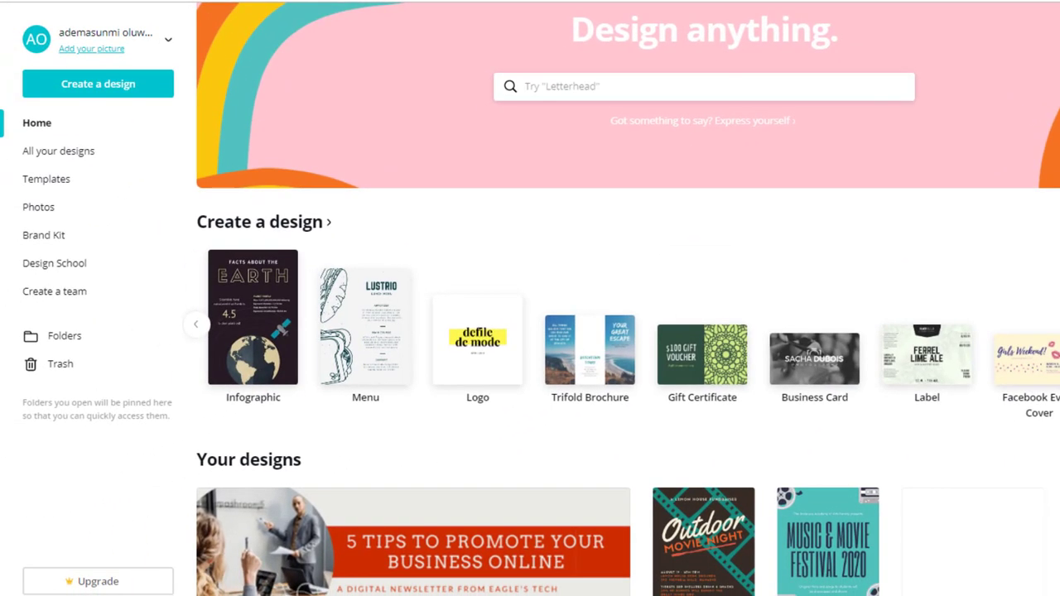
scroll(549, 386, "up", 1)
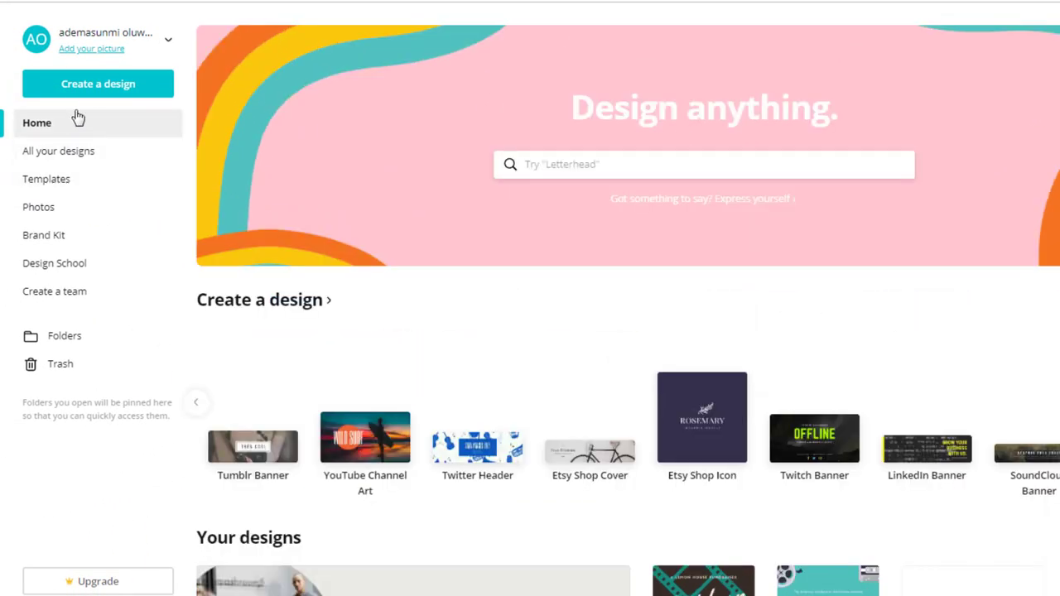
Look through the list of design types for a new design and create a Social Media design
left_click(95, 86)
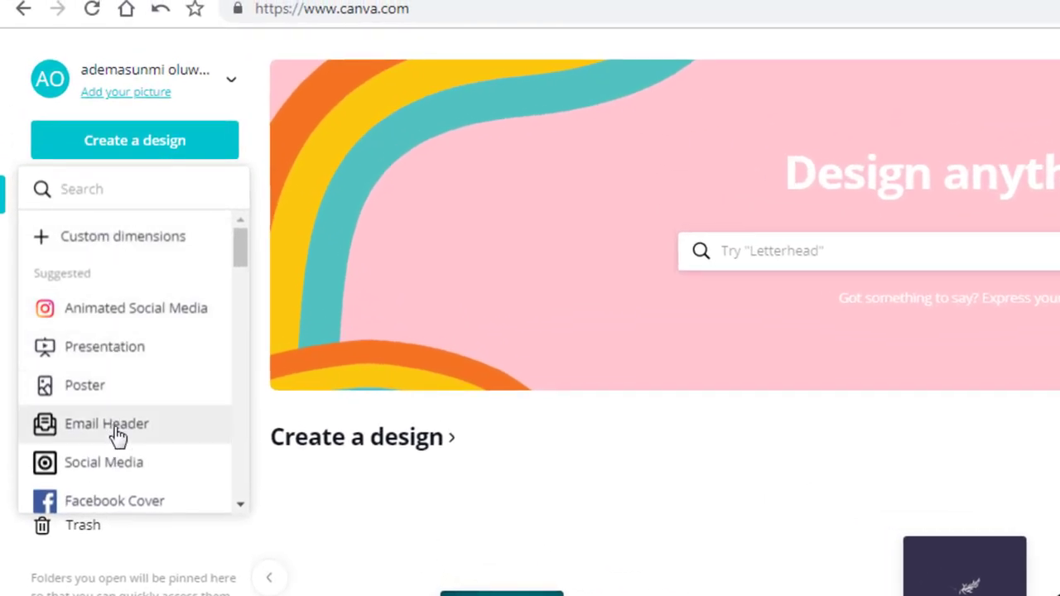
scroll(124, 479, "down", 1)
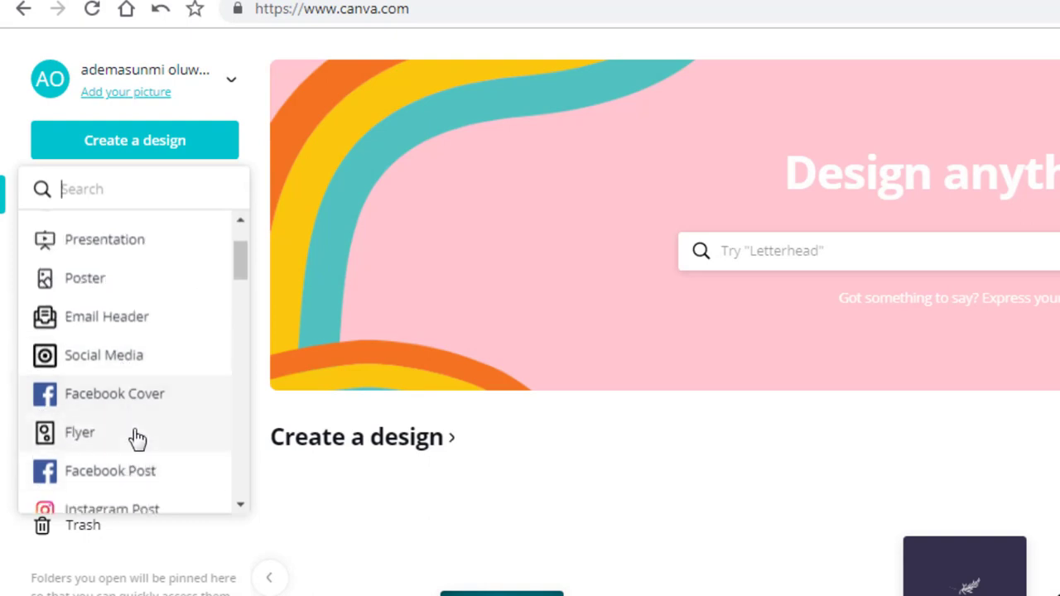
scroll(135, 437, "down", 1)
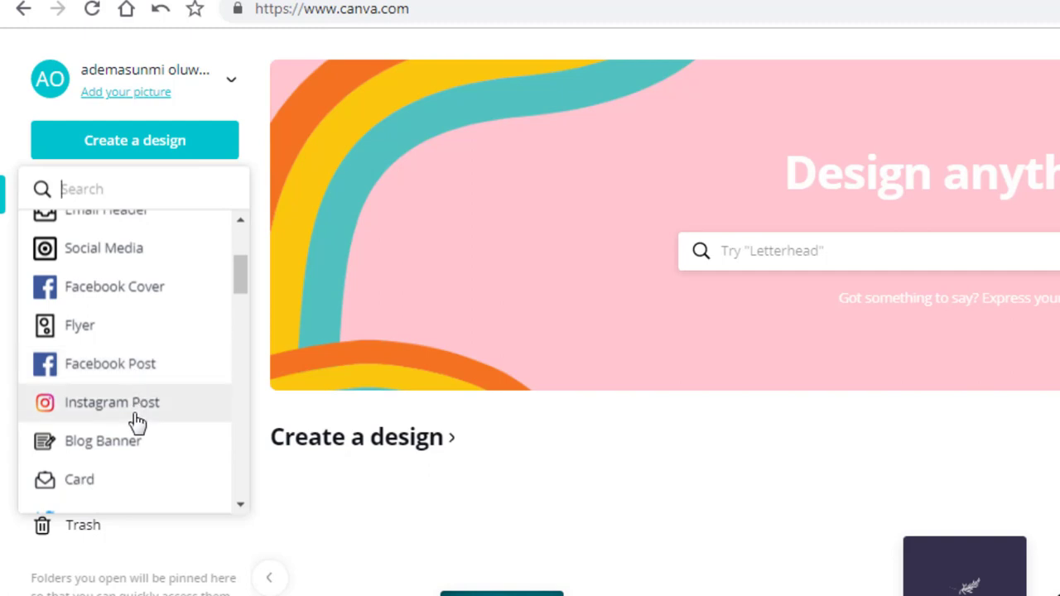
scroll(135, 426, "down", 1)
scroll(130, 456, "down", 4)
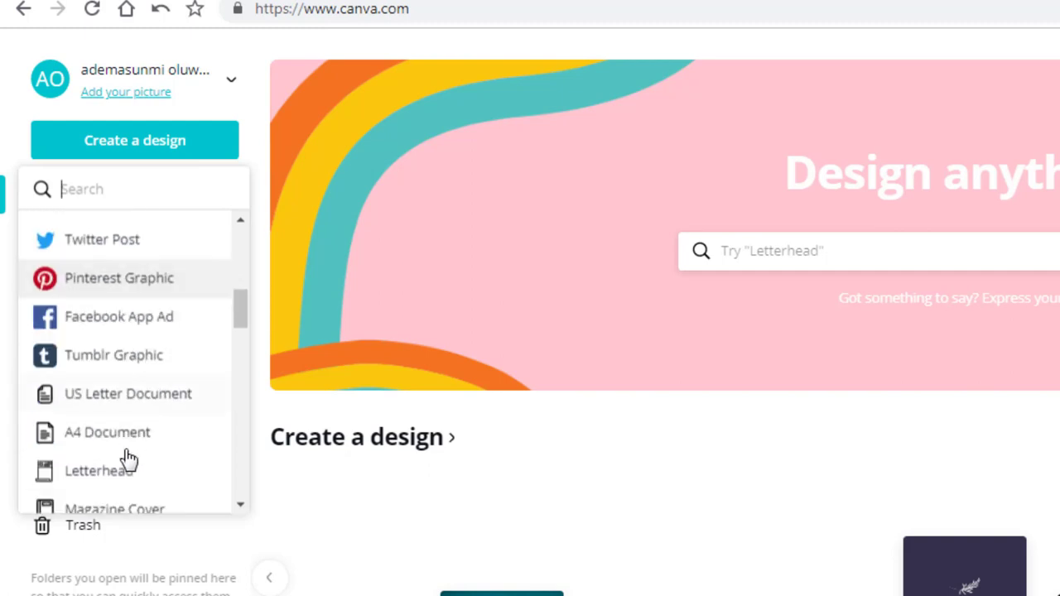
scroll(128, 458, "down", 3)
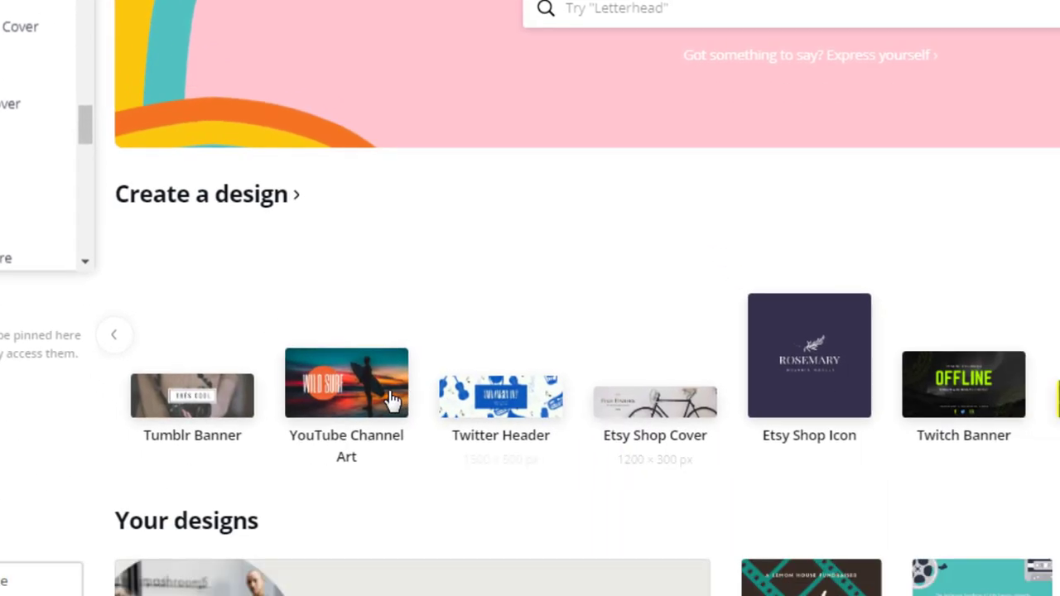
scroll(159, 426, "up", 10)
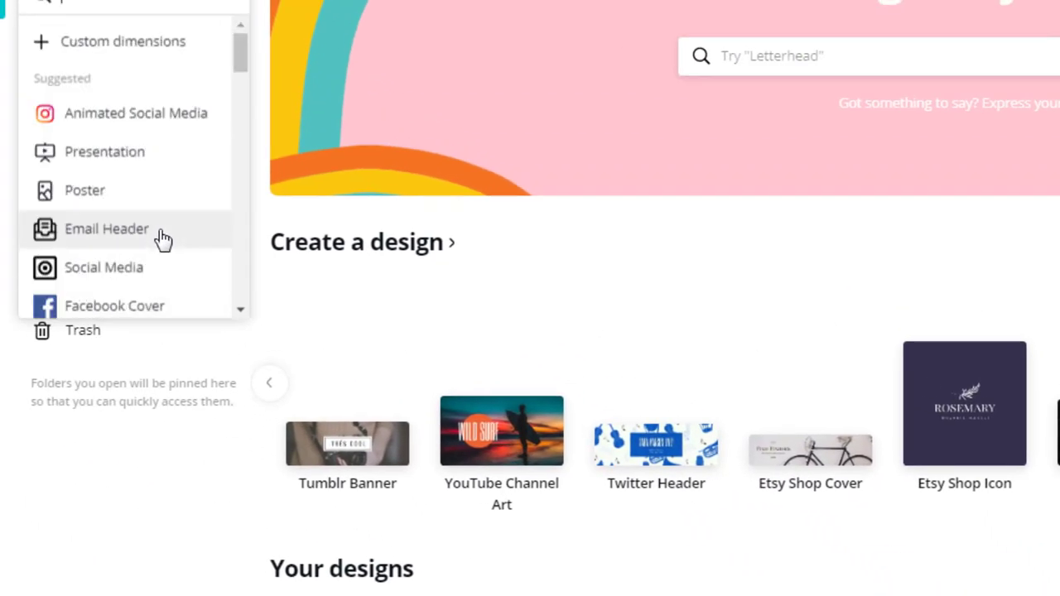
scroll(122, 174, "down", 1)
left_click(122, 174)
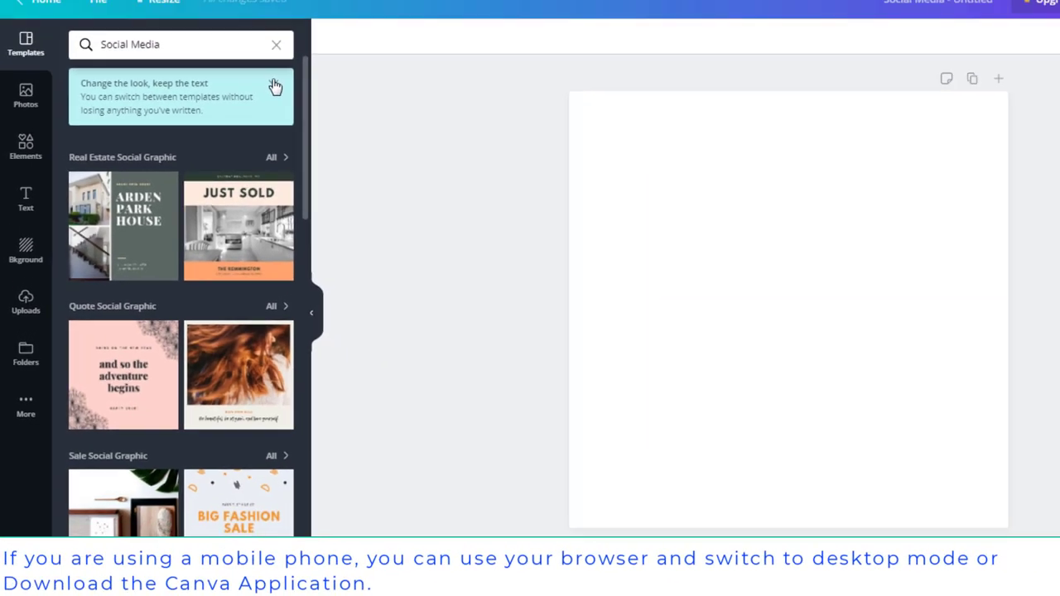
Dismiss the tip about switching templates and view the title and keywords of the Arden Park House template
left_click(259, 104)
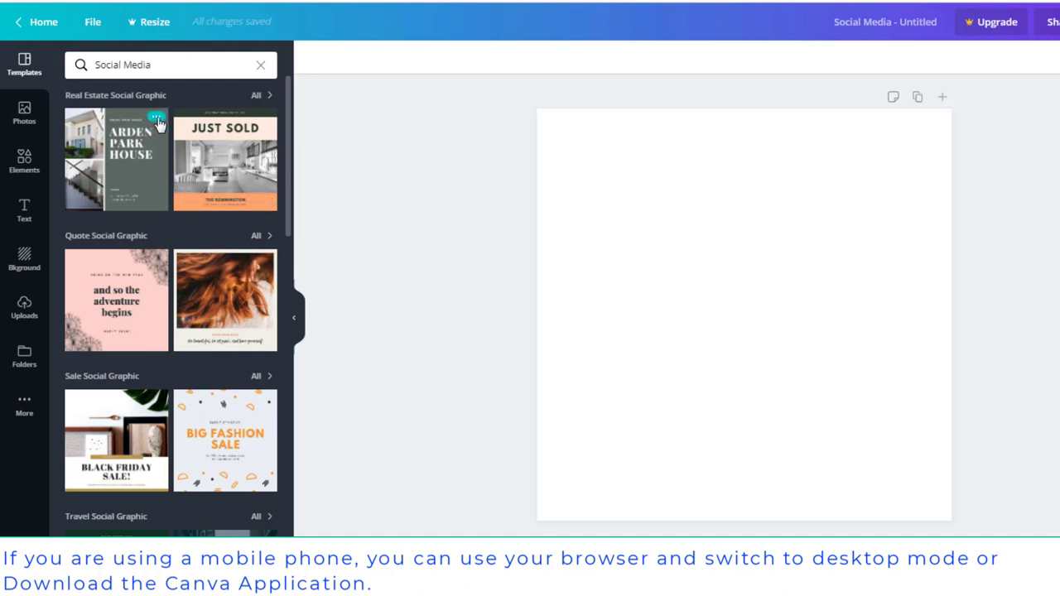
left_click(158, 120)
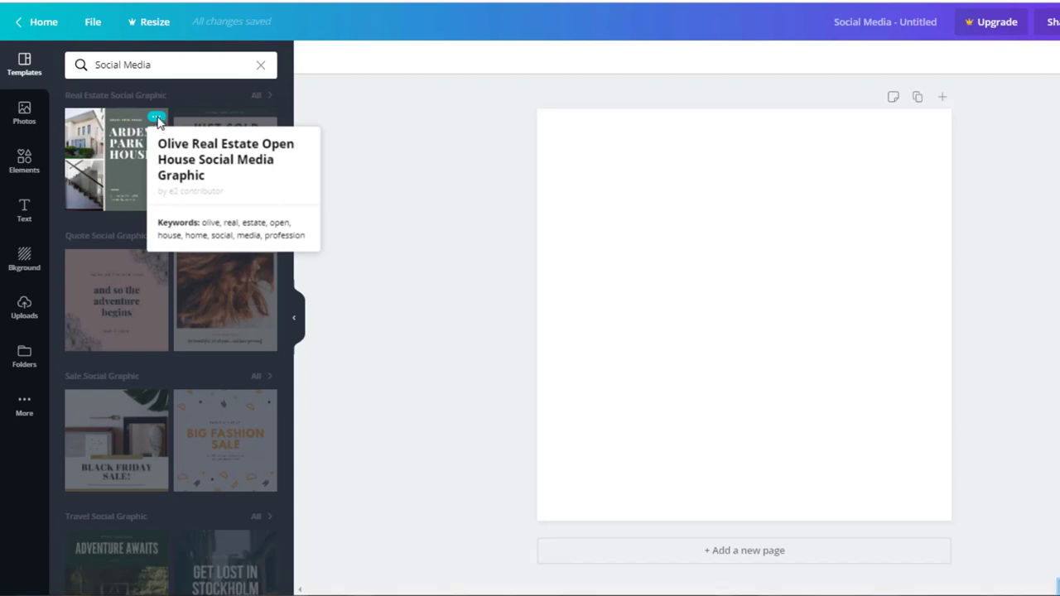
left_click(59, 90)
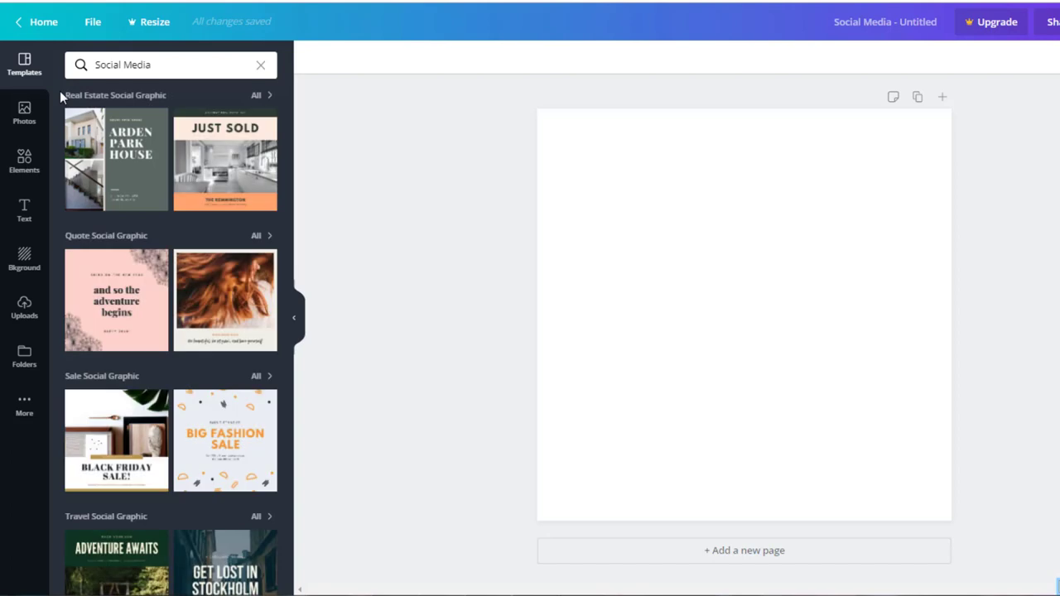
left_click(156, 120)
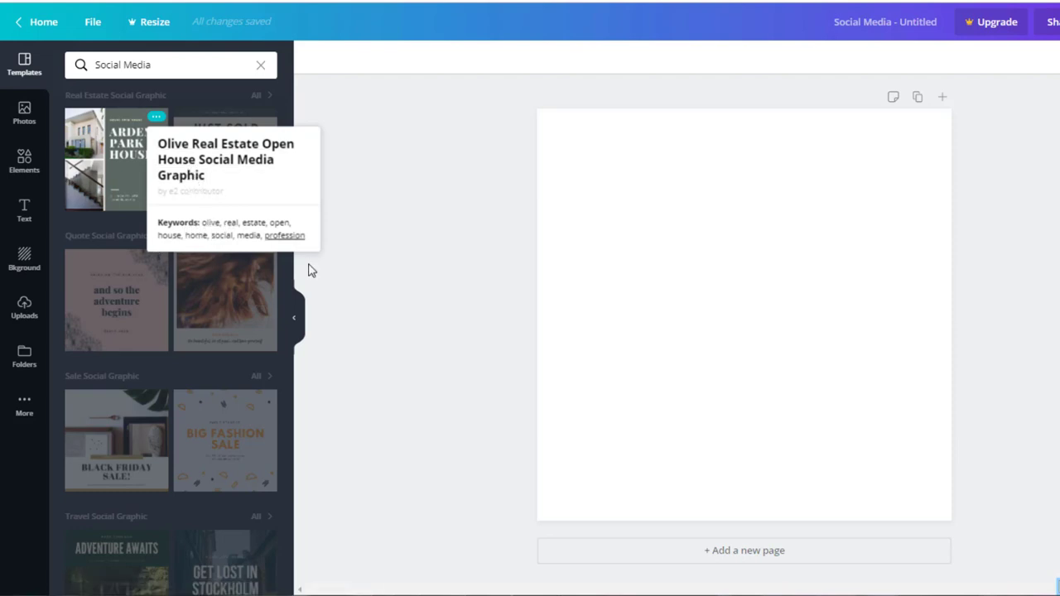
left_click(411, 224)
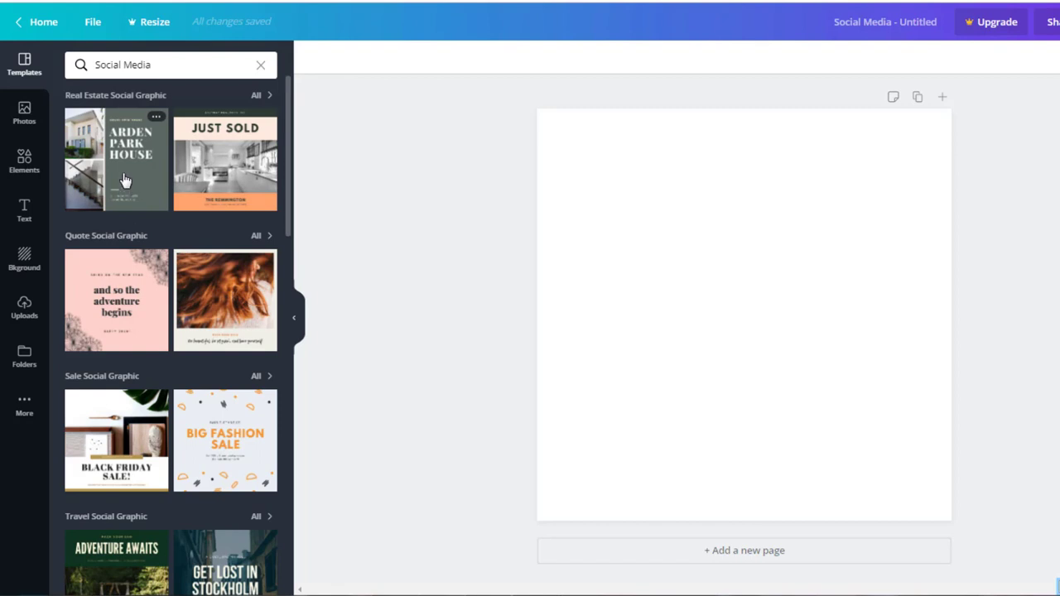
Apply the Arden Park House real estate template to the blank page and set the canvas zoom to 50%
left_click(119, 179)
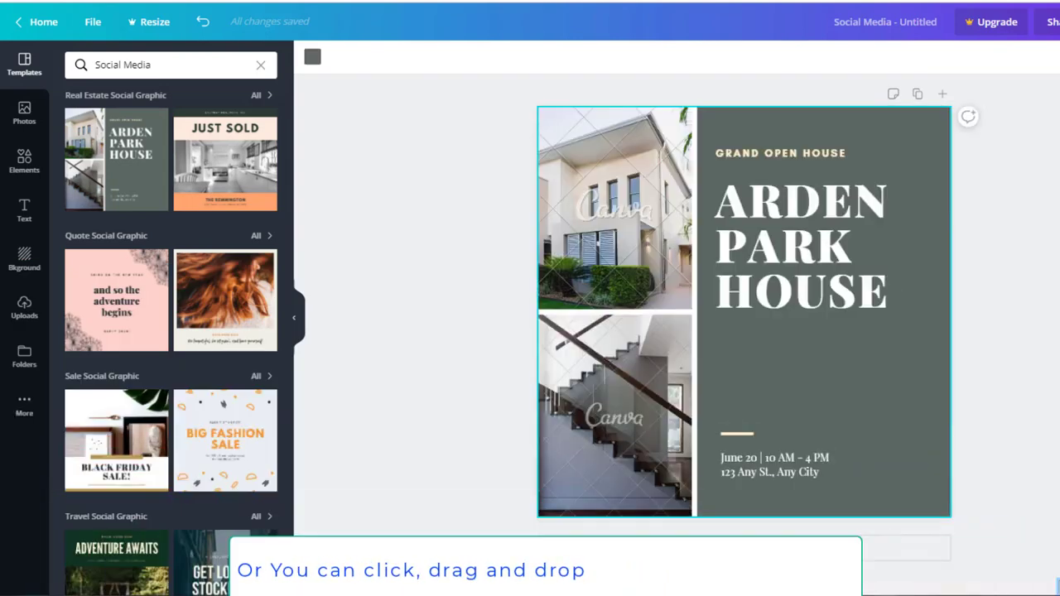
left_click(875, 530)
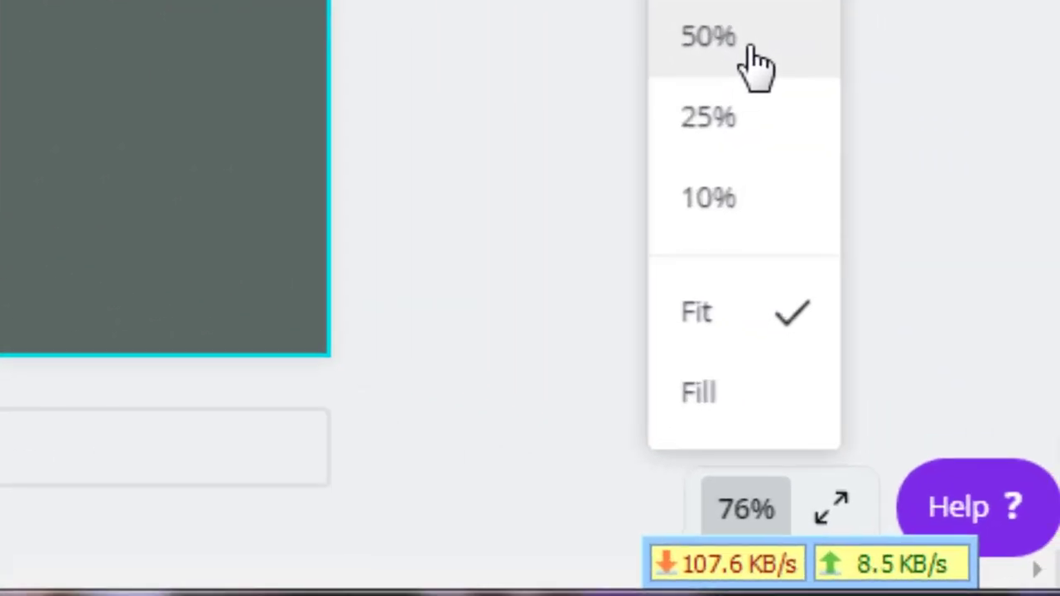
left_click(752, 60)
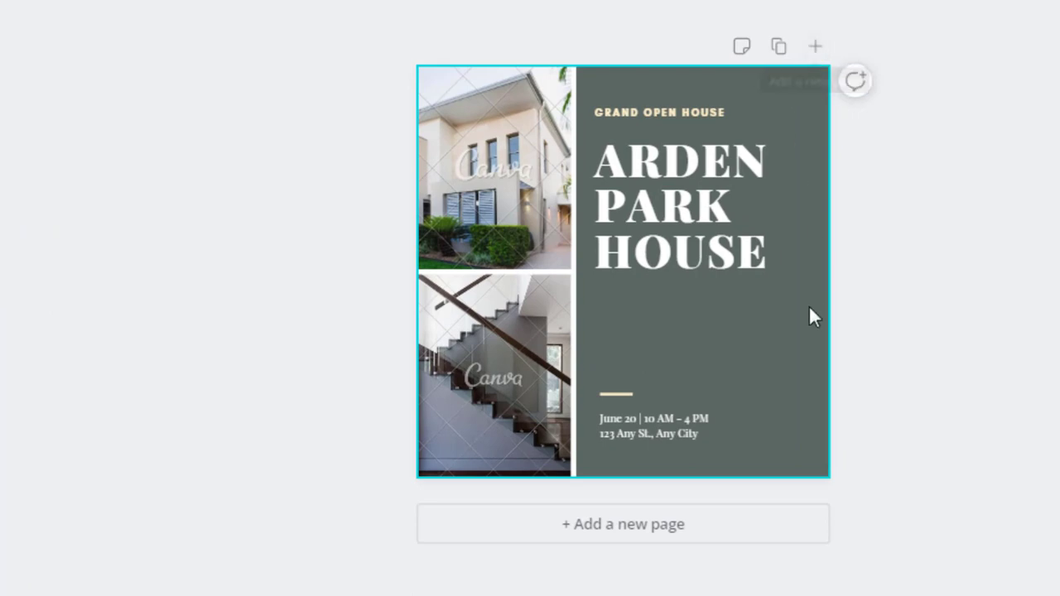
Add a new page after the template page and delete it again
left_click(819, 48)
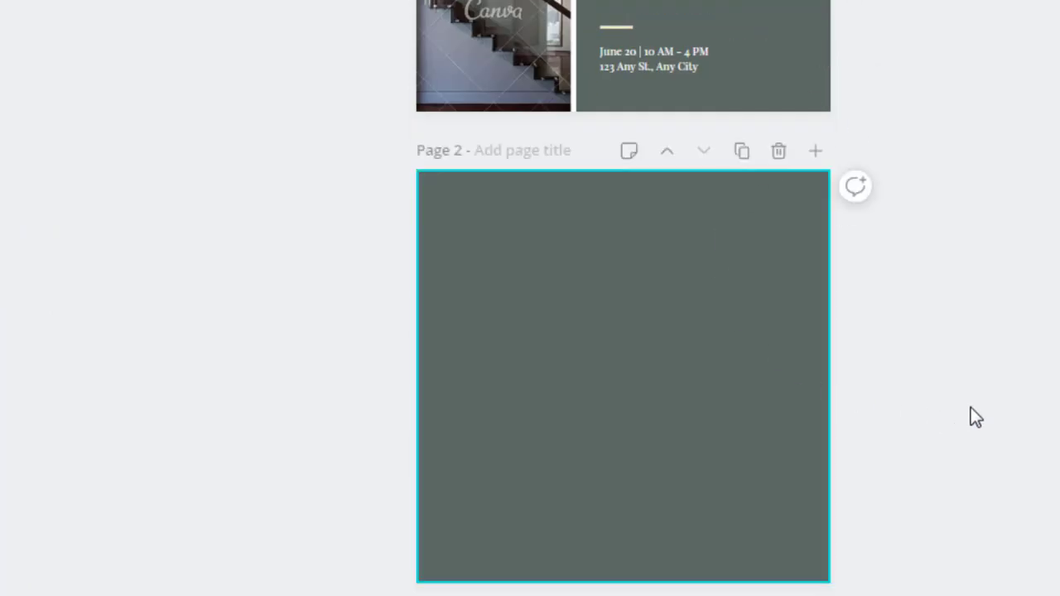
left_click(780, 157)
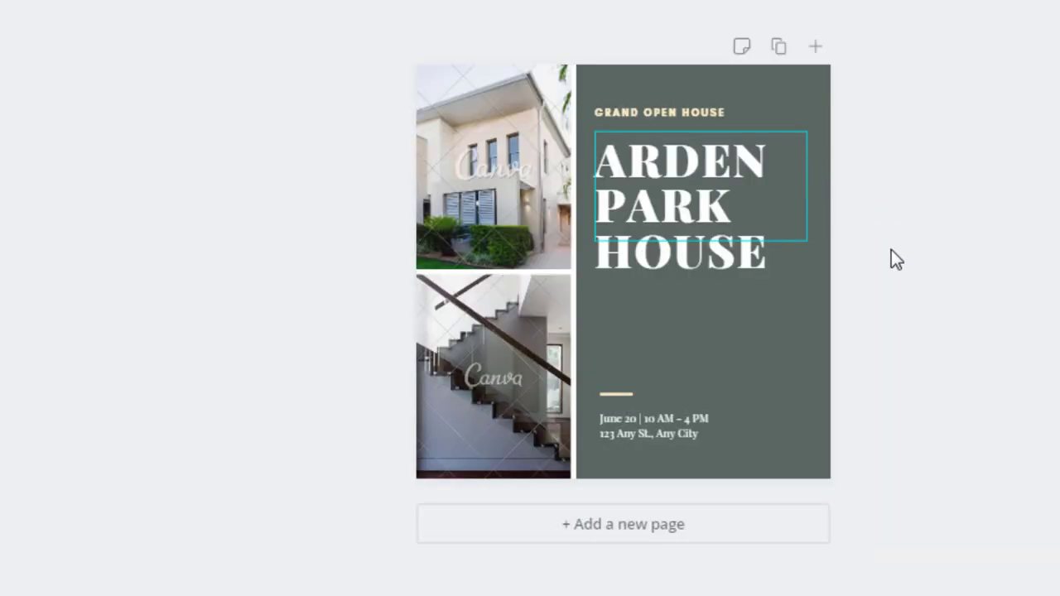
Duplicate the template page as a second page and compare the two pages
left_click(780, 47)
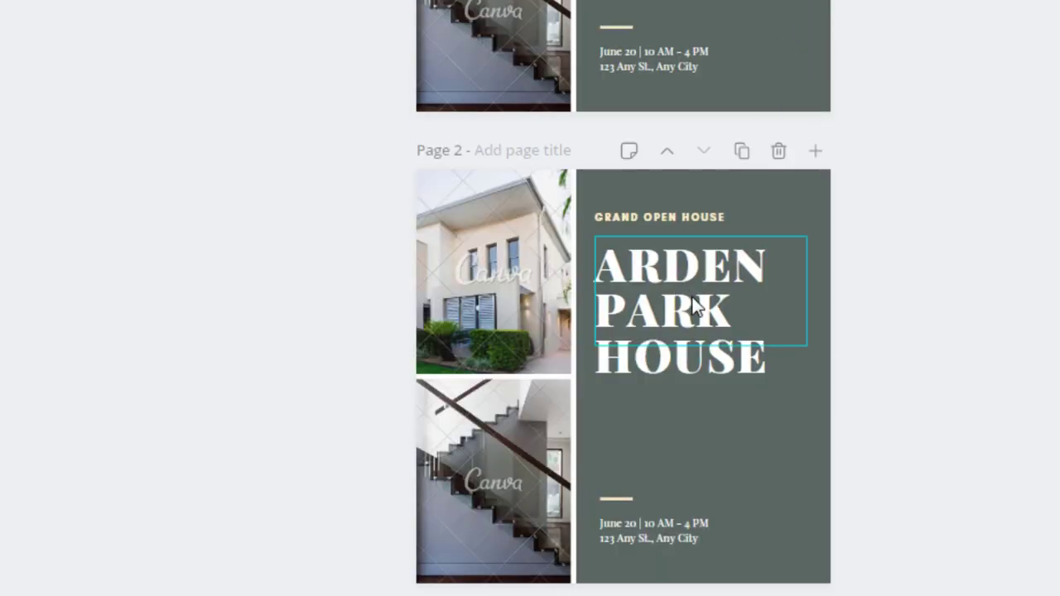
scroll(691, 297, "up", 3)
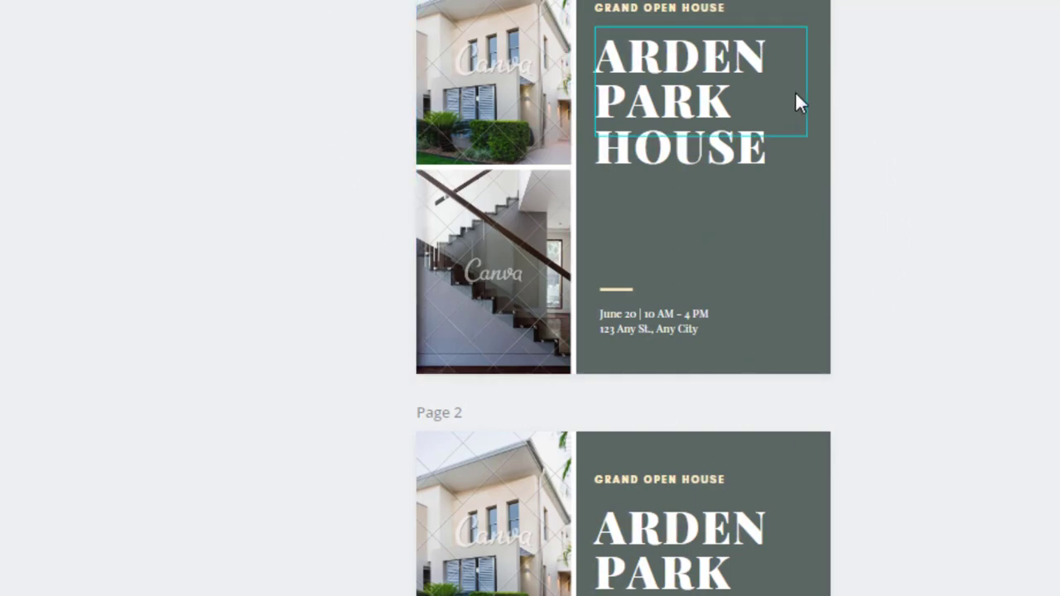
scroll(743, 519, "down", 3)
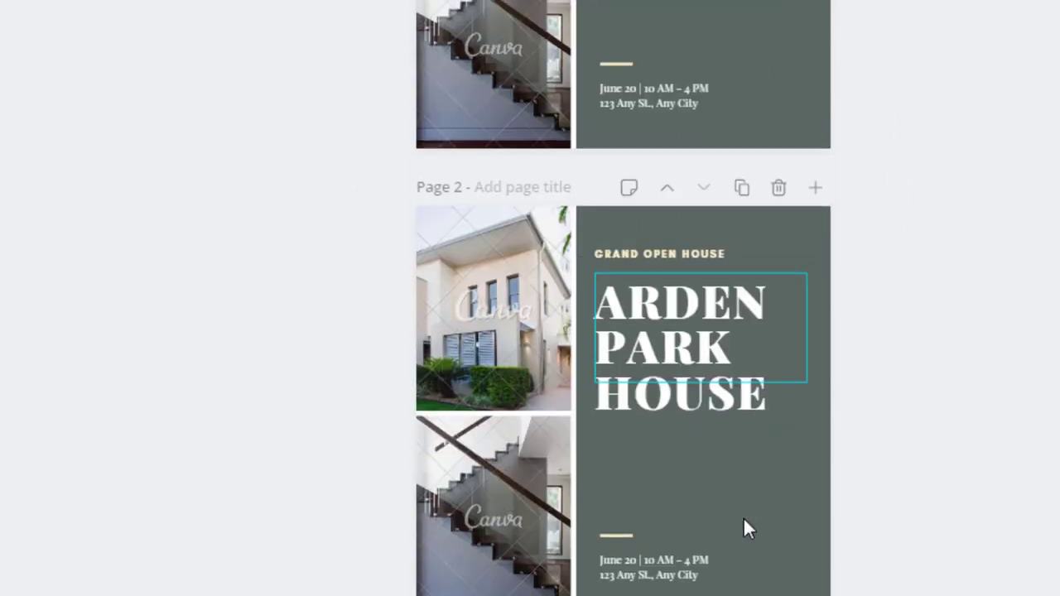
scroll(744, 484, "up", 1)
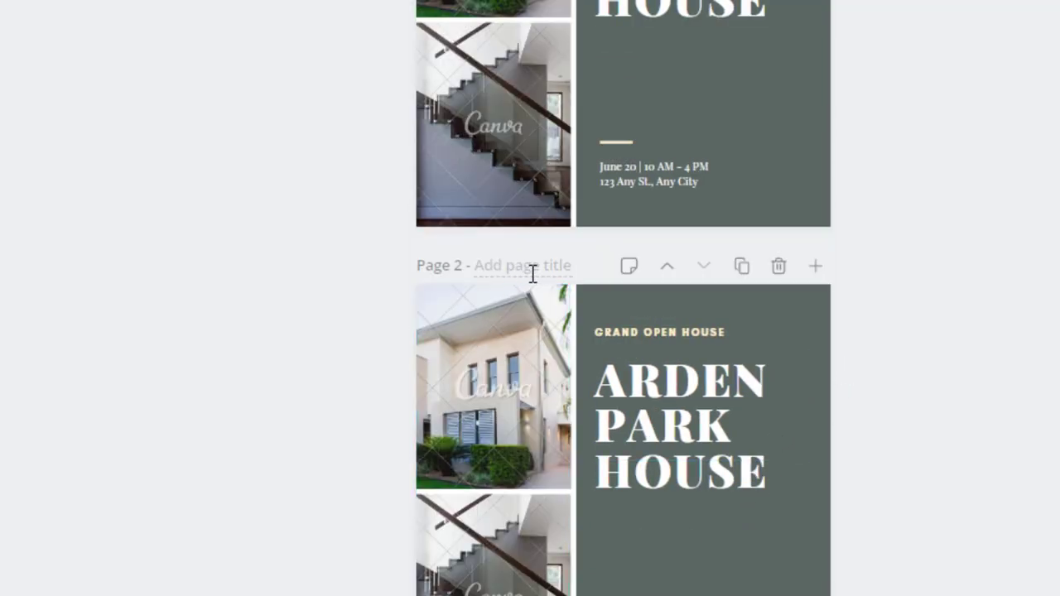
Move the second page up one position and delete the page that takes second place
left_click(667, 268)
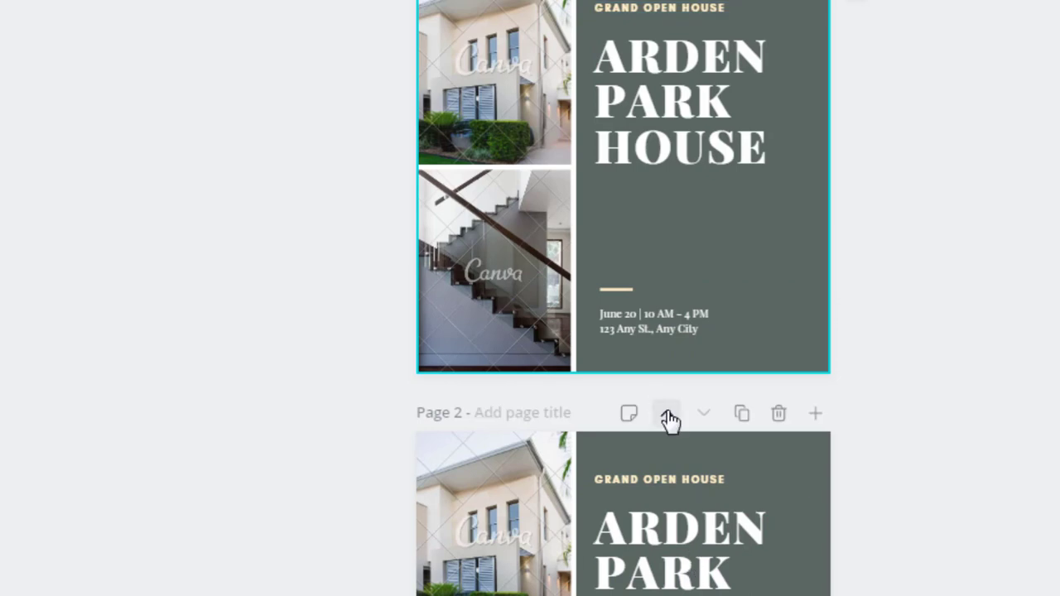
left_click(777, 413)
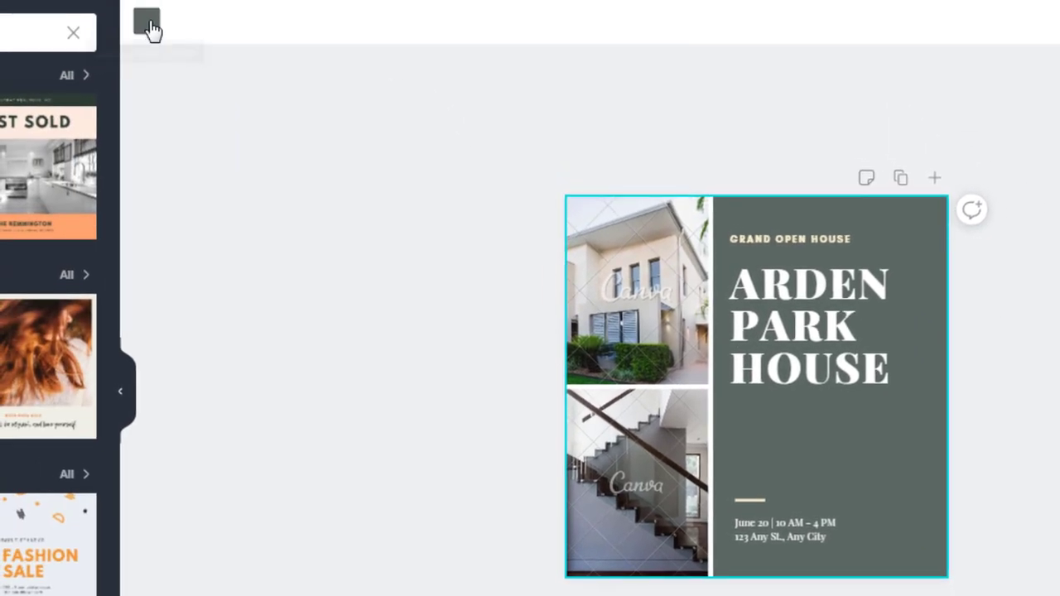
Try several default greys and green as the page background and settle on Dark Gray #545454
left_click(148, 25)
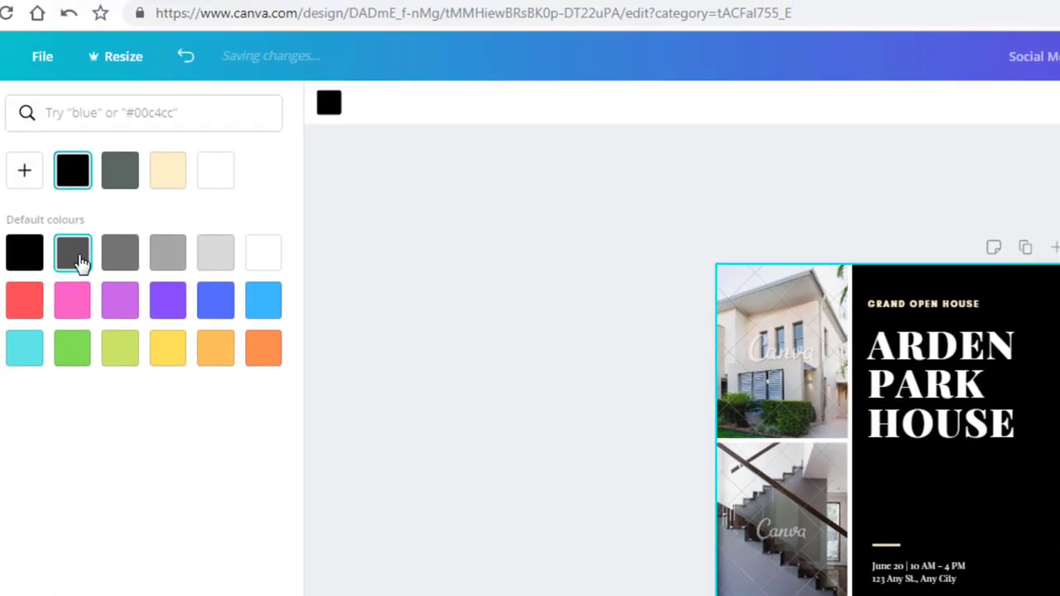
left_click(79, 259)
left_click(131, 264)
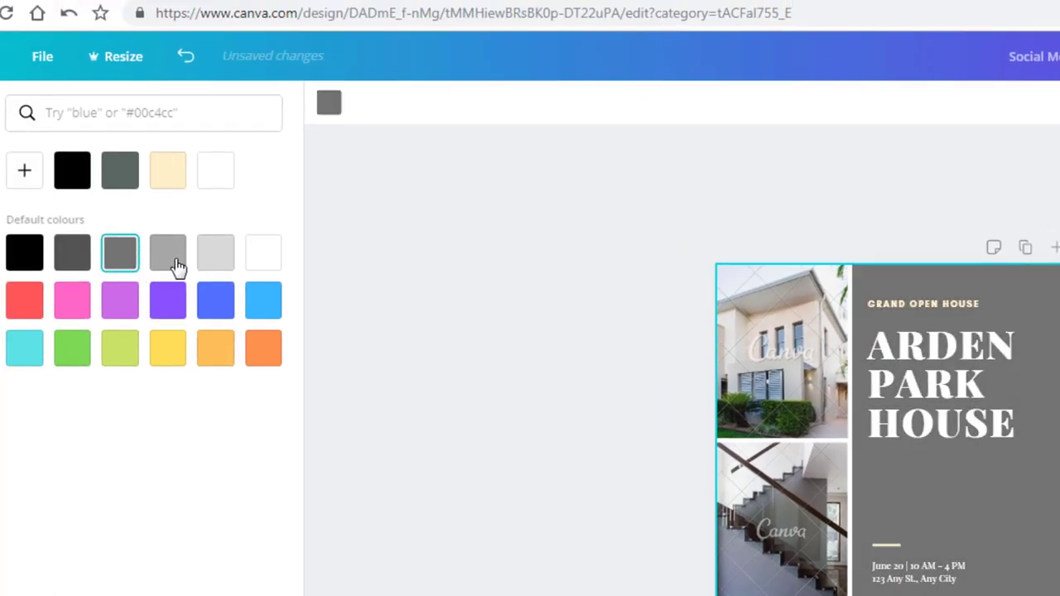
left_click(175, 261)
left_click(218, 256)
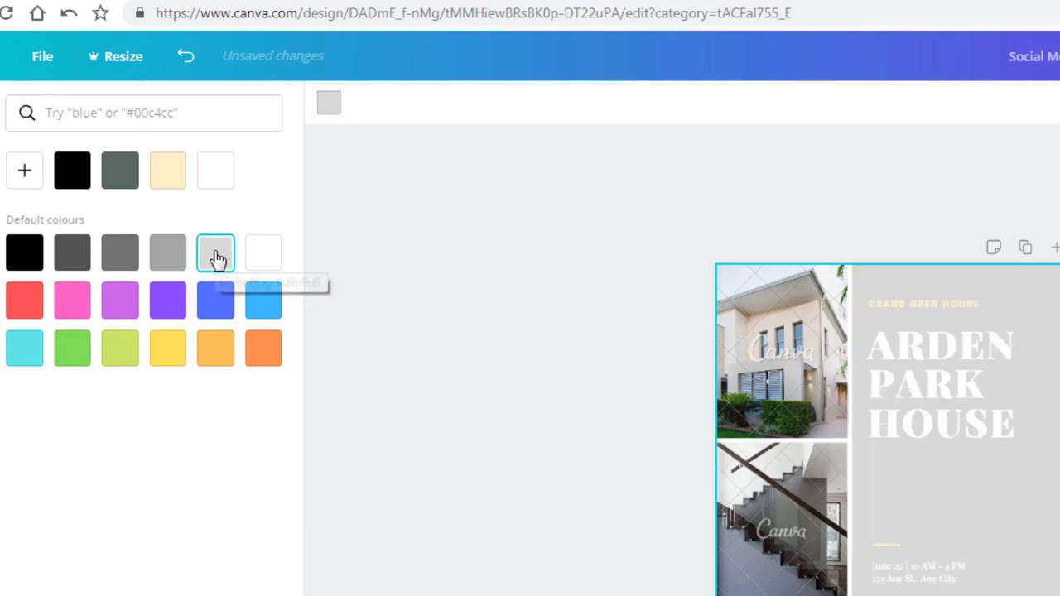
left_click(157, 257)
left_click(122, 257)
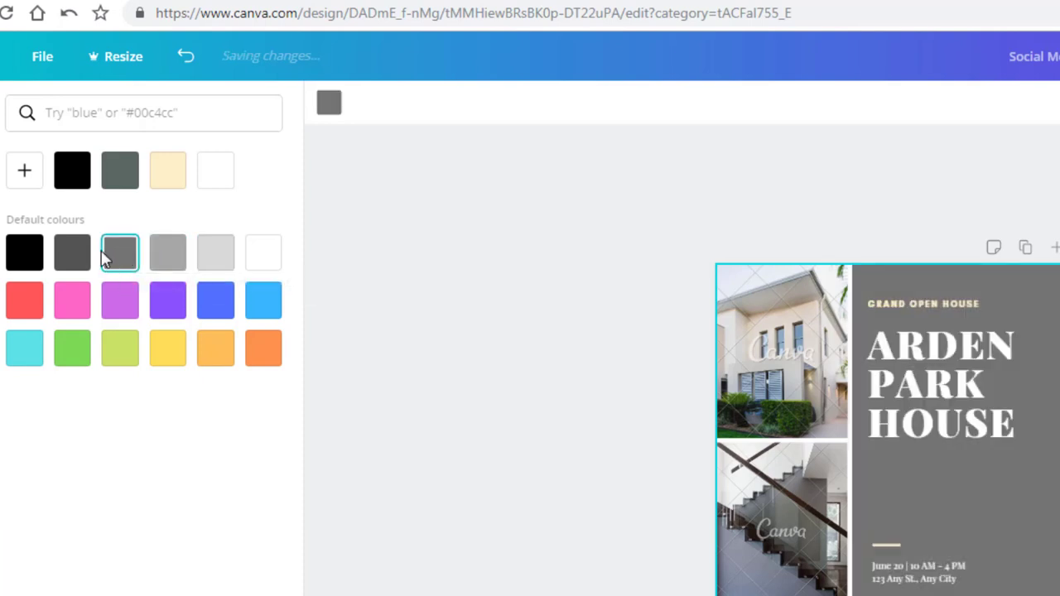
left_click(83, 258)
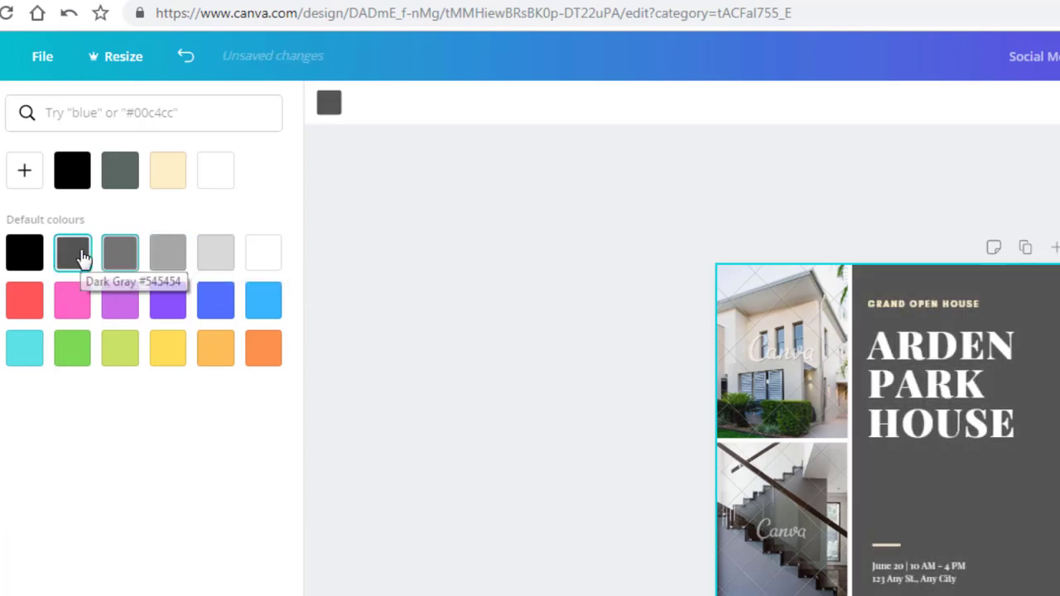
left_click(76, 352)
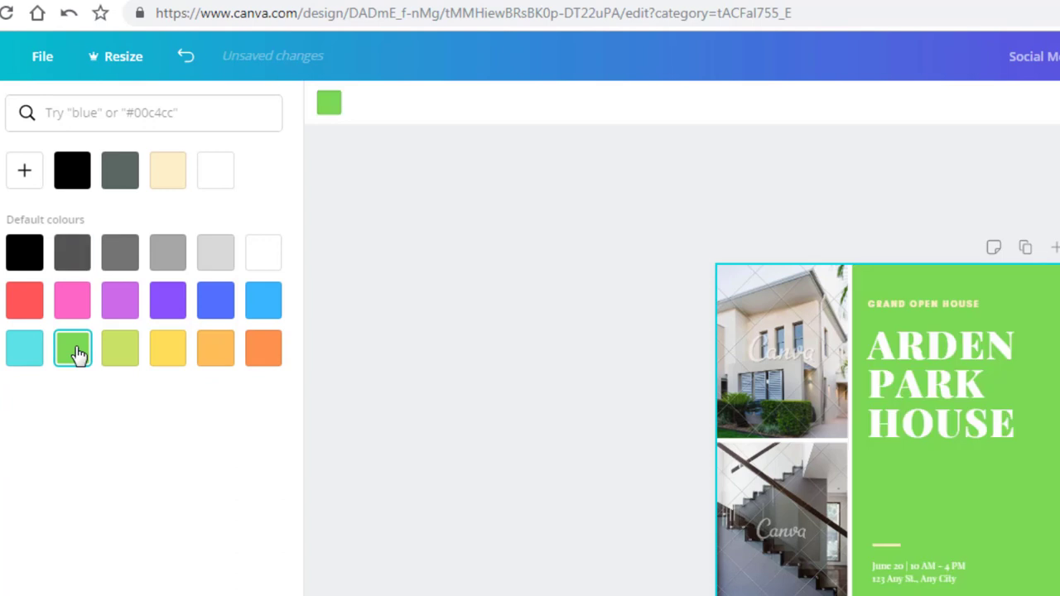
left_click(120, 255)
left_click(86, 258)
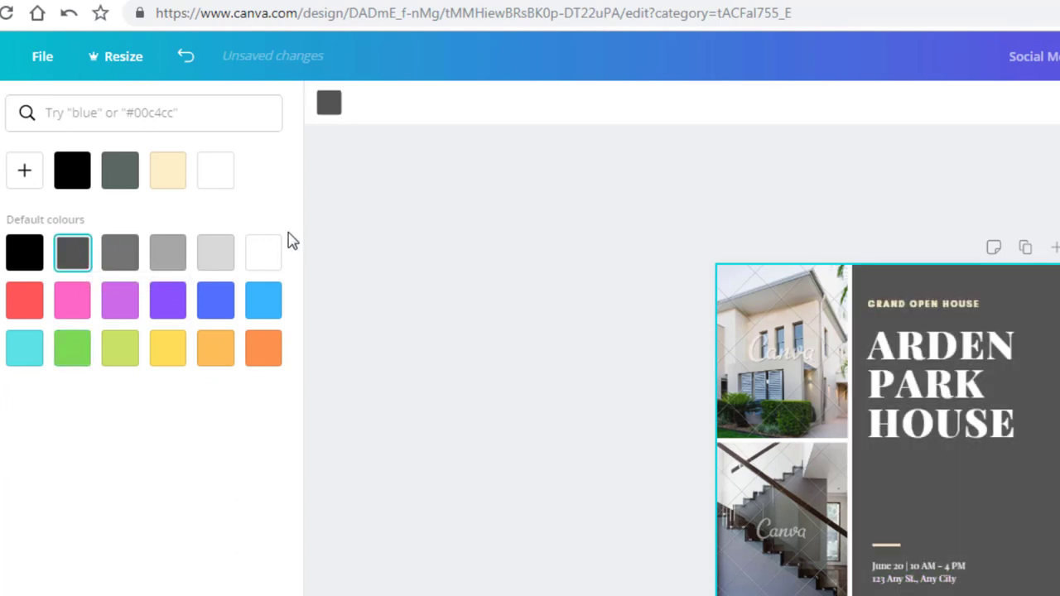
left_click(468, 302)
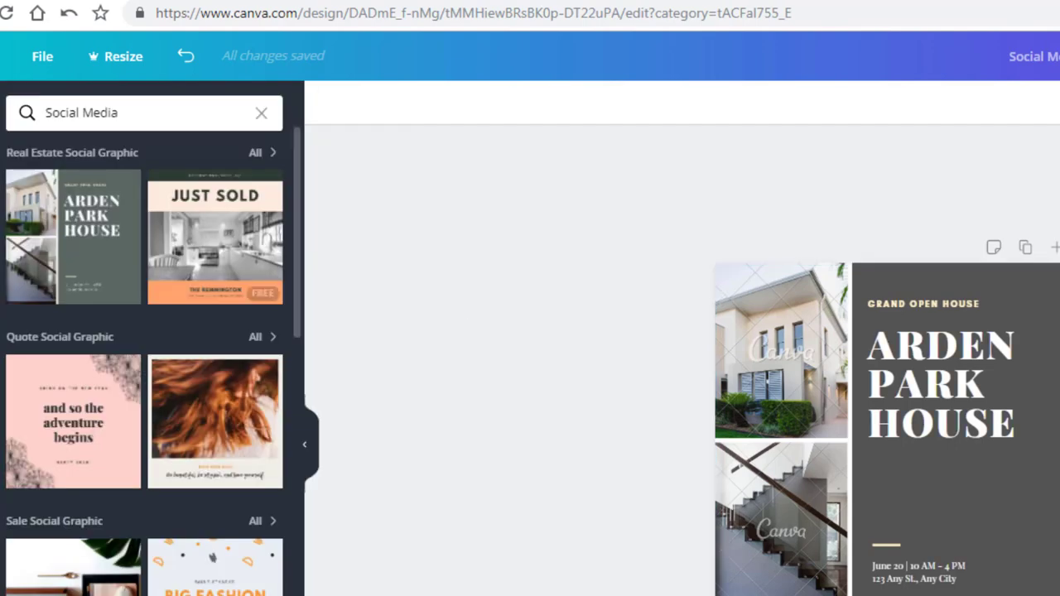
Look through the Social Media templates and the photo library, including its search options
scroll(198, 365, "down", 20)
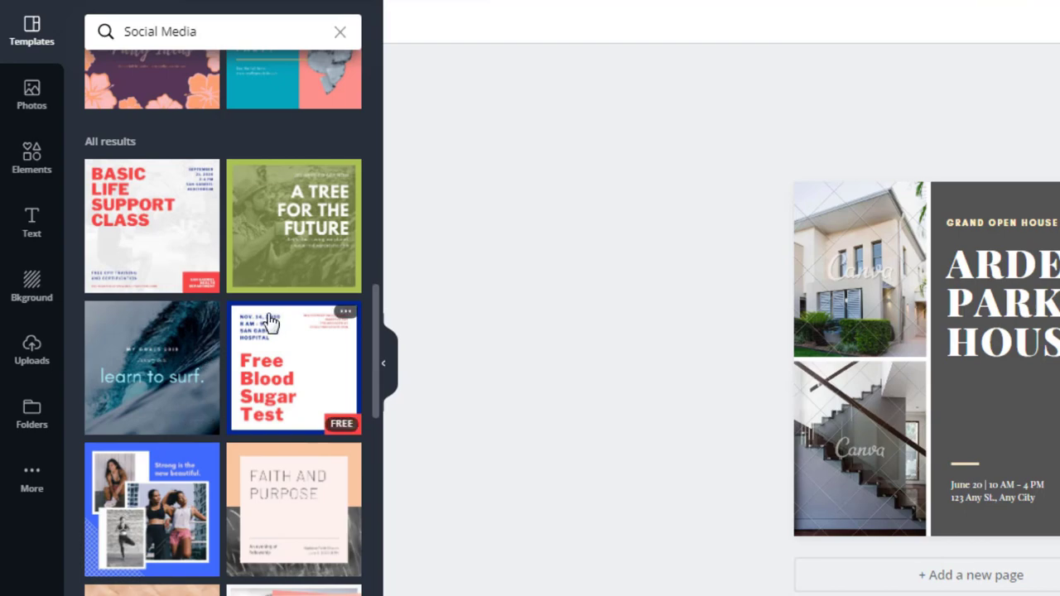
scroll(269, 323, "up", 6)
scroll(273, 332, "up", 5)
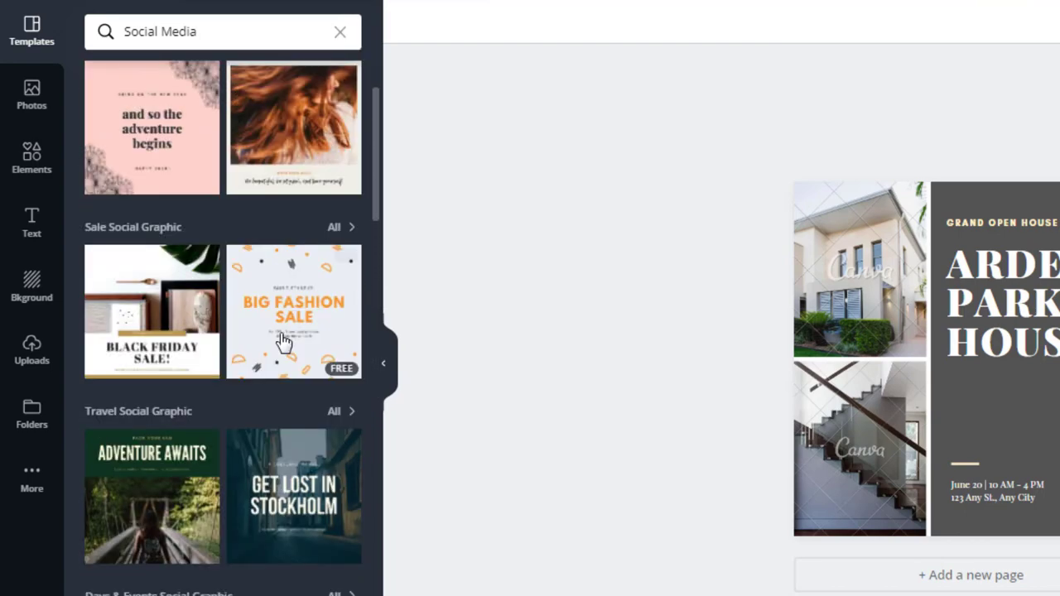
left_click(40, 104)
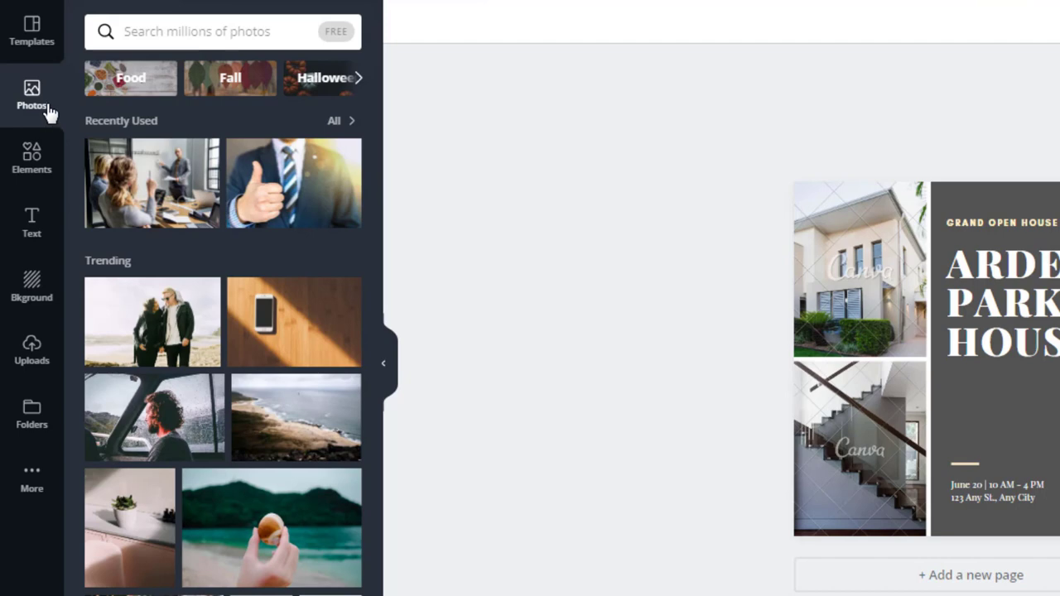
left_click(23, 39)
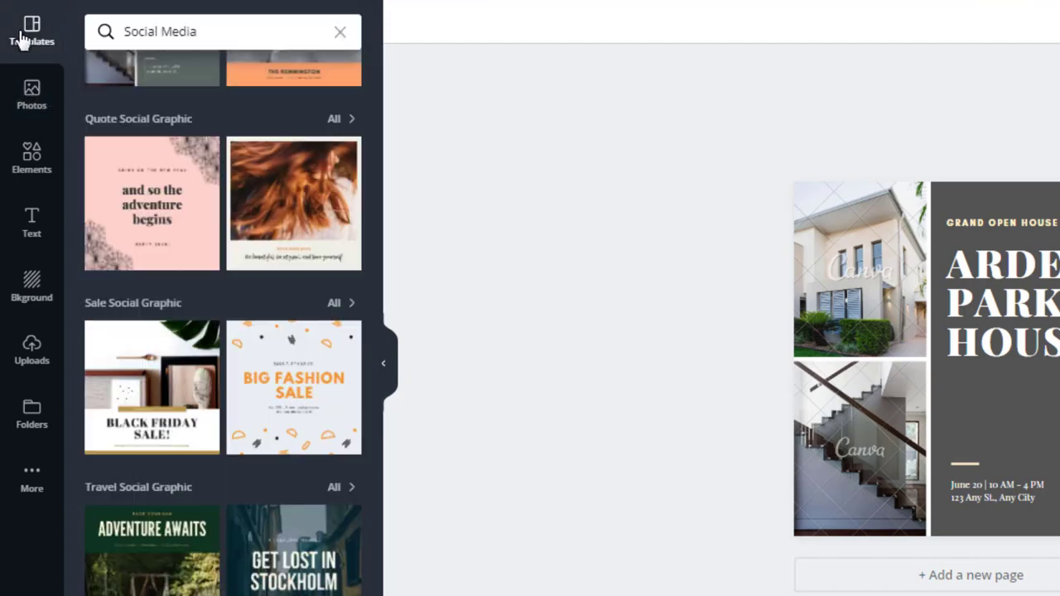
left_click(25, 94)
left_click(236, 38)
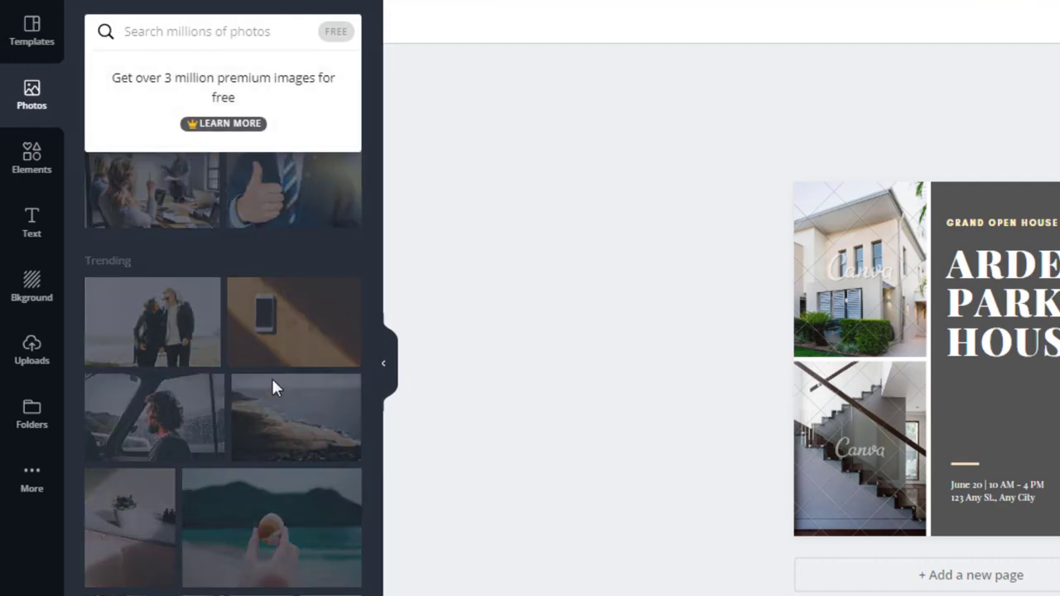
left_click(478, 155)
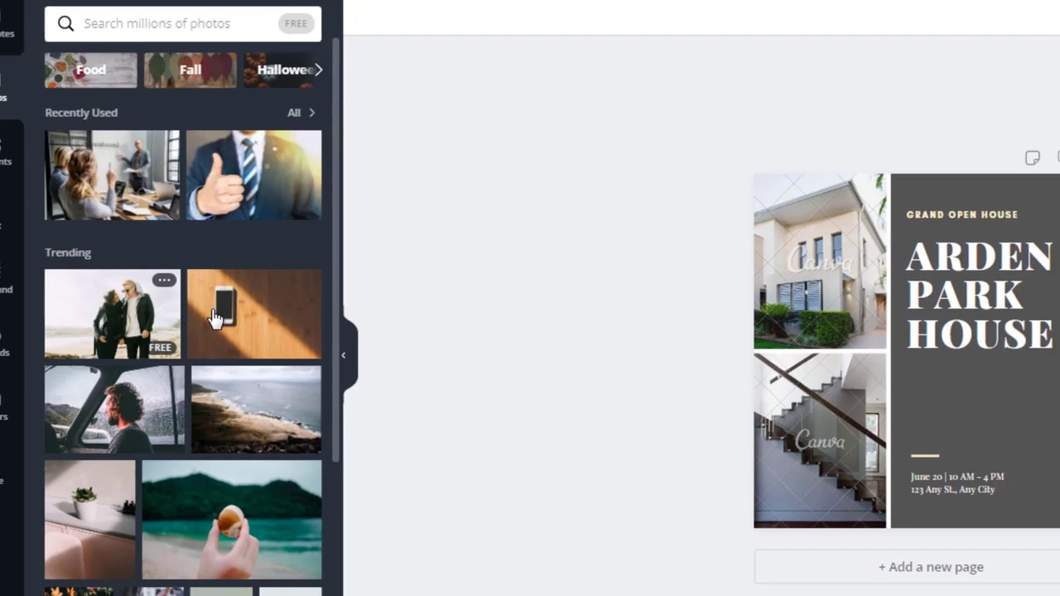
Replace the upper house photo with the trending photo of the couple and shift it left inside its frame to centre them
left_click_drag(148, 341, 518, 302)
left_click_drag(395, 279, 699, 213)
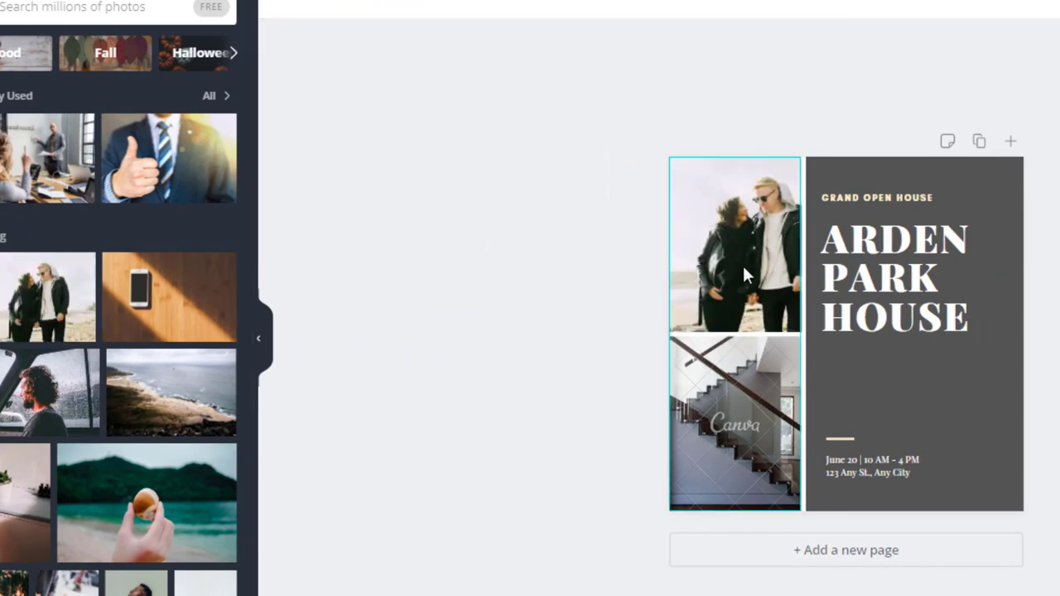
double_click(743, 267)
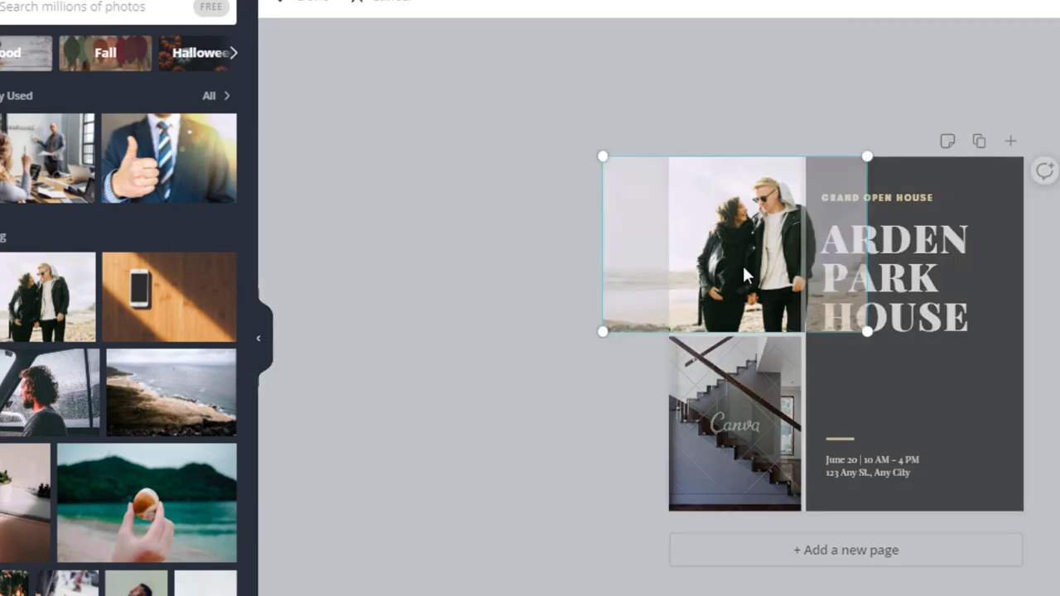
left_click_drag(740, 267, 711, 263)
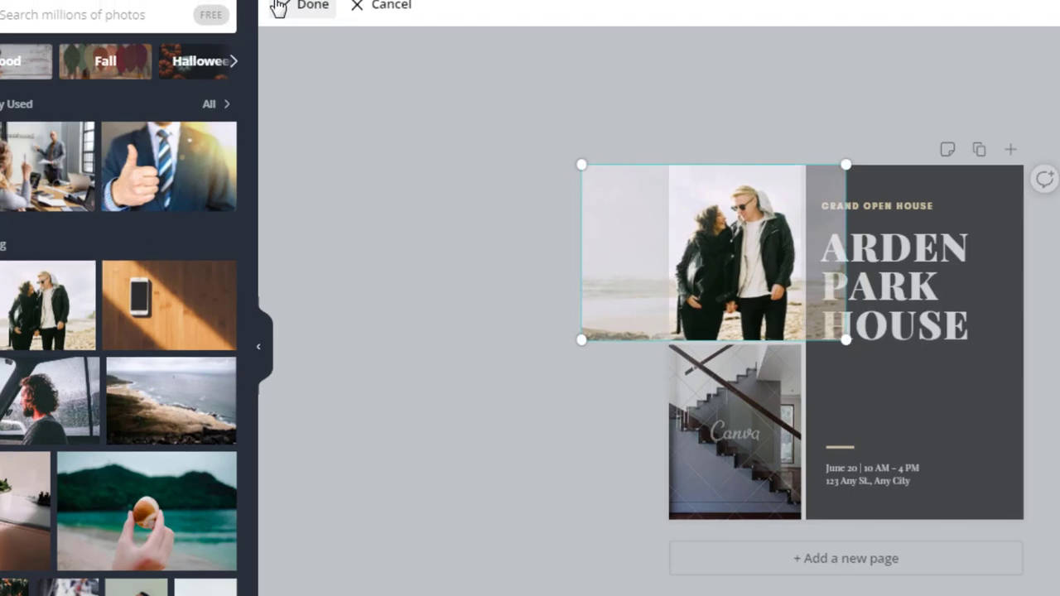
left_click(281, 35)
left_click(553, 380)
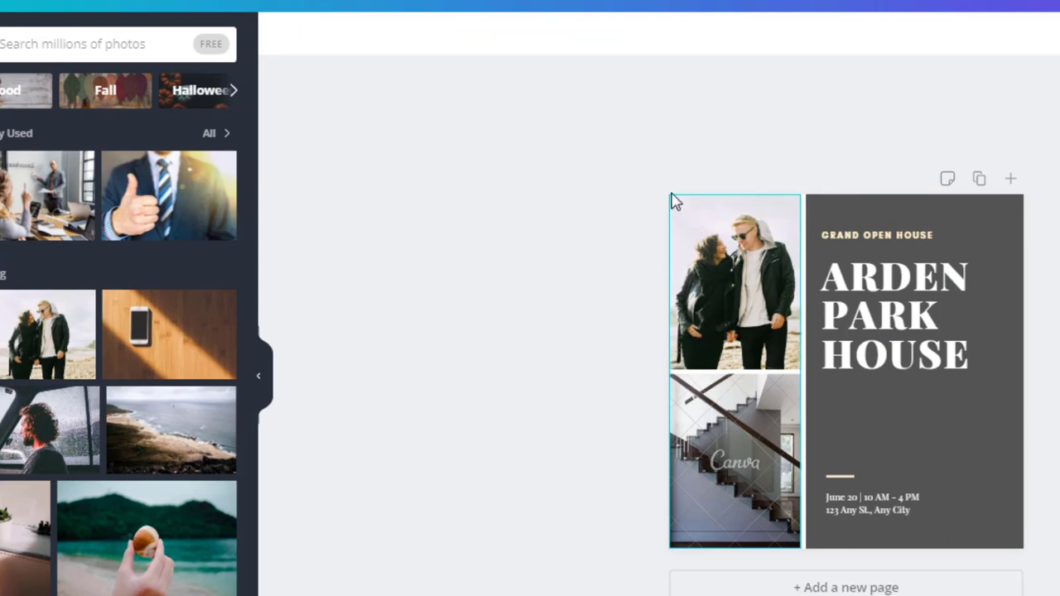
Reopen the couple photo's framing for editing and commit it without moving the image
double_click(747, 283)
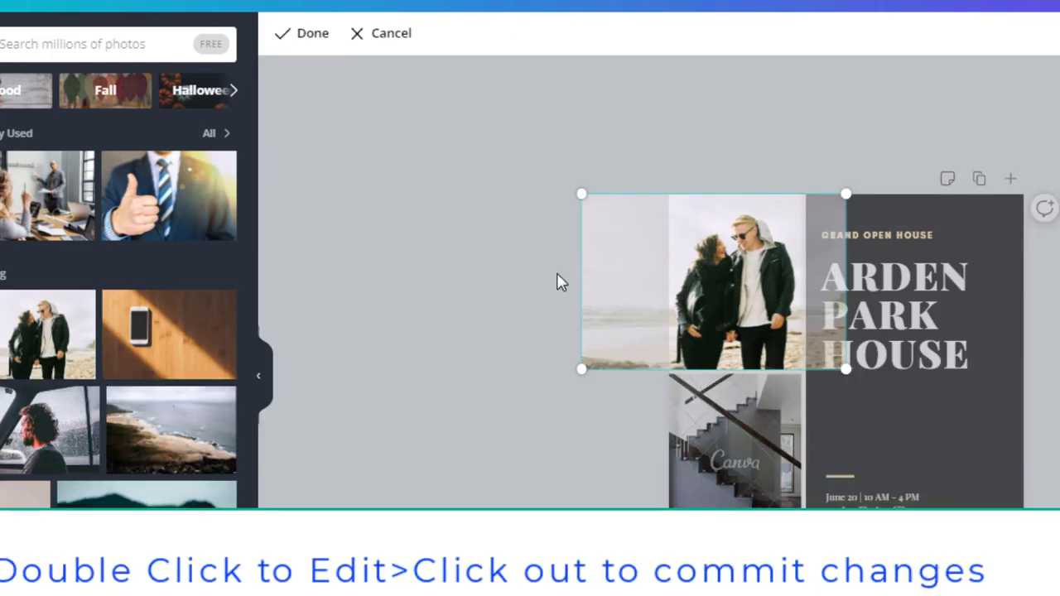
left_click(542, 267)
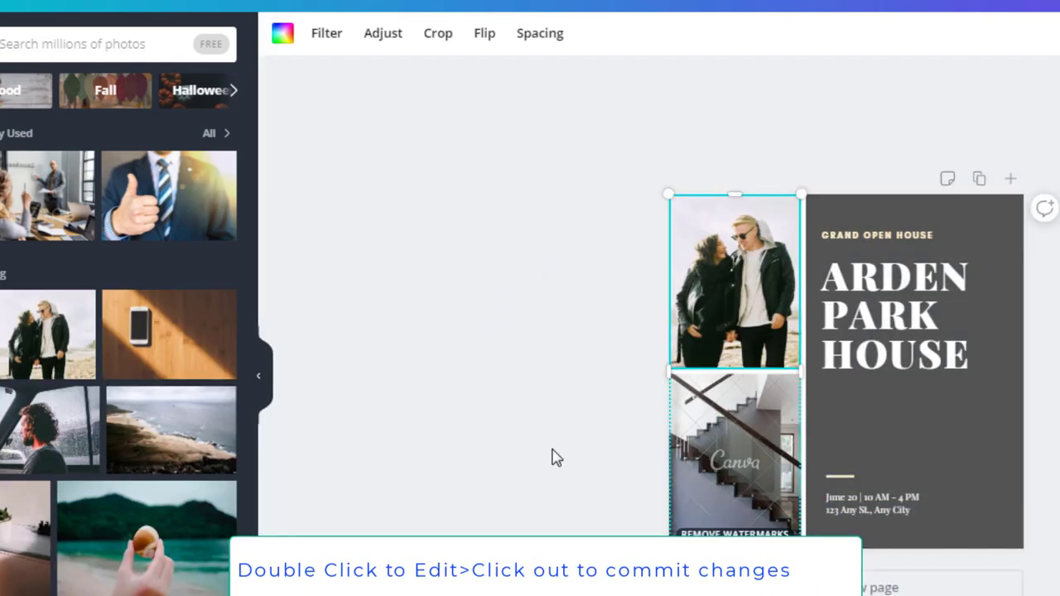
left_click(620, 480)
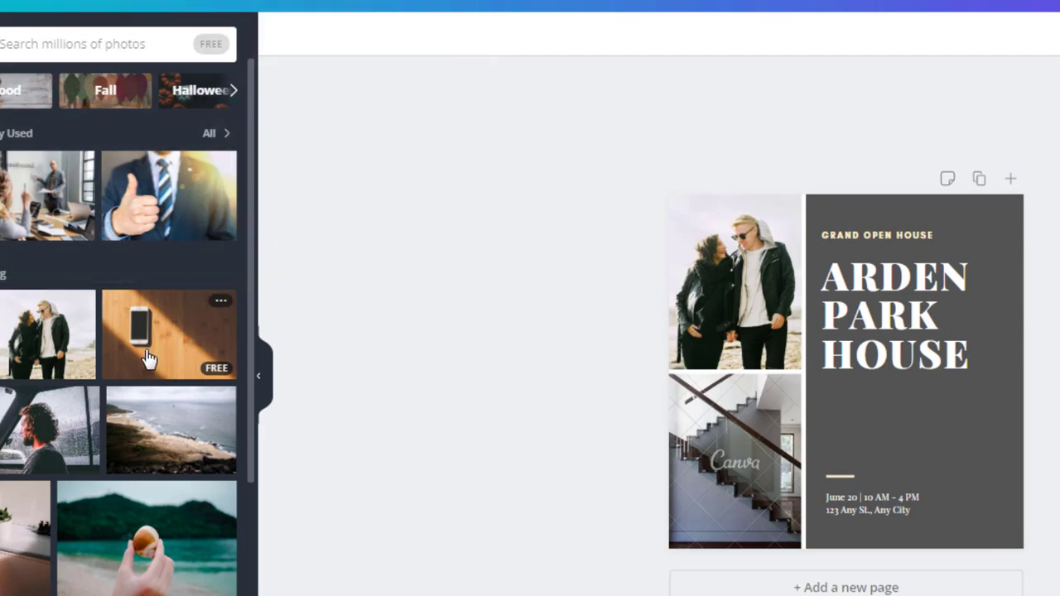
Replace the staircase photo with the trending photo of the curly-haired man in a car
left_click_drag(18, 431, 695, 442)
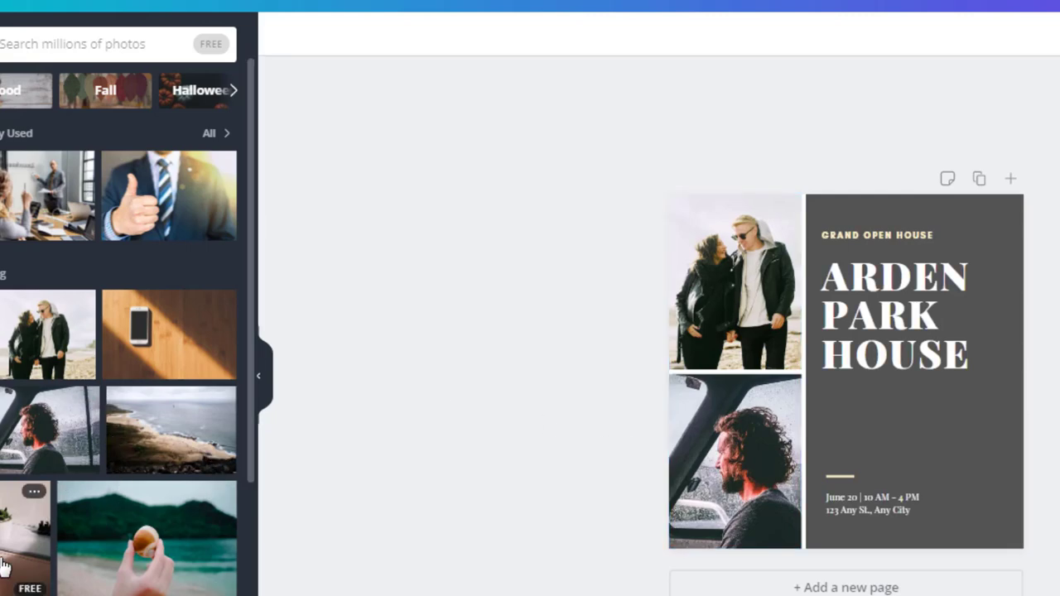
Try the potted plant photo as the page background behind the text and undo that change
left_click_drag(4, 566, 507, 414)
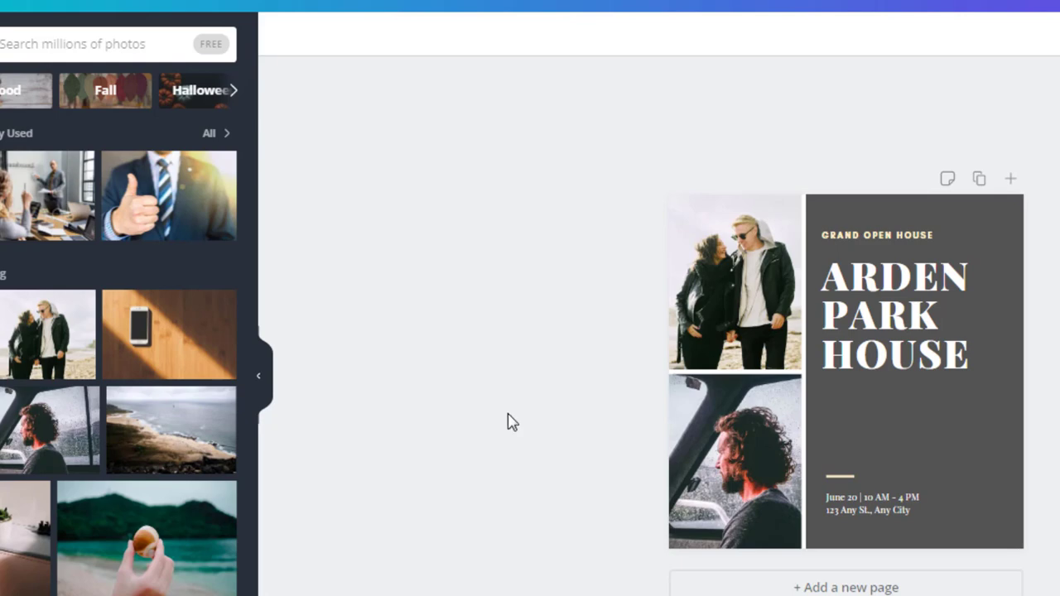
left_click_drag(21, 538, 1002, 490)
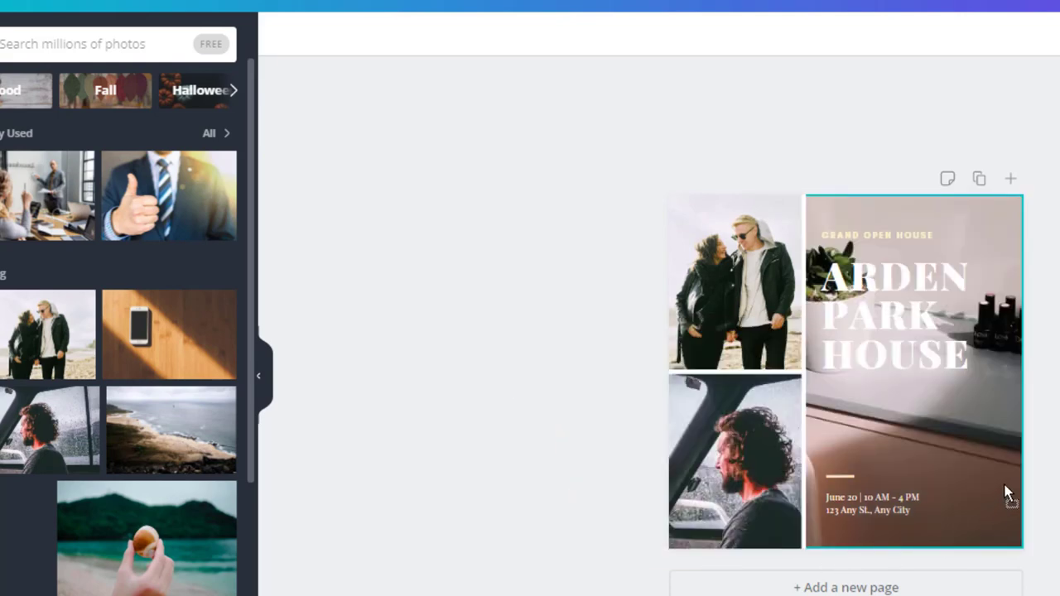
left_click_drag(1010, 515, 1008, 512)
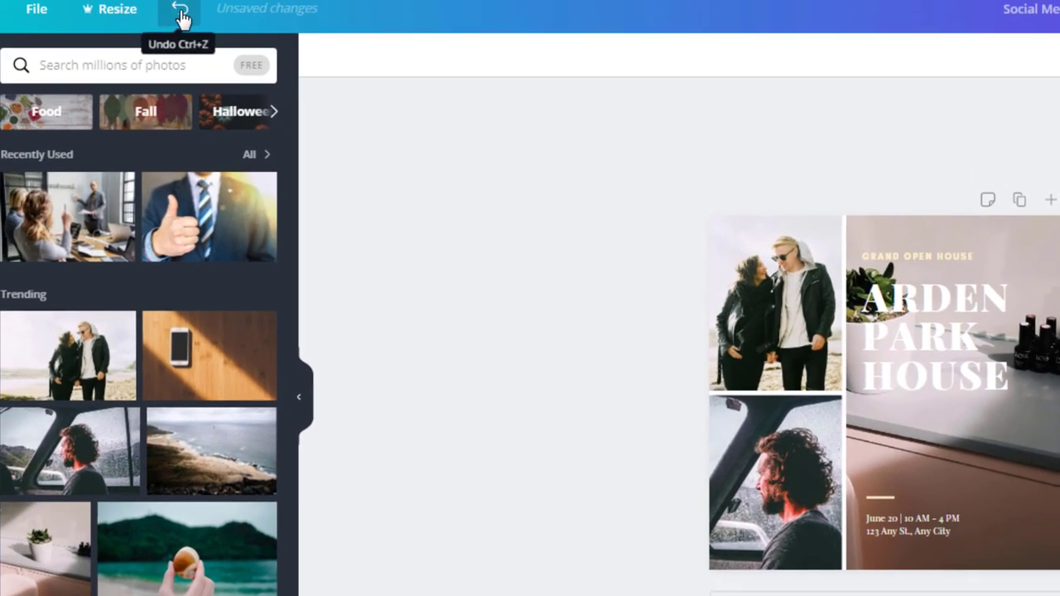
left_click(183, 19)
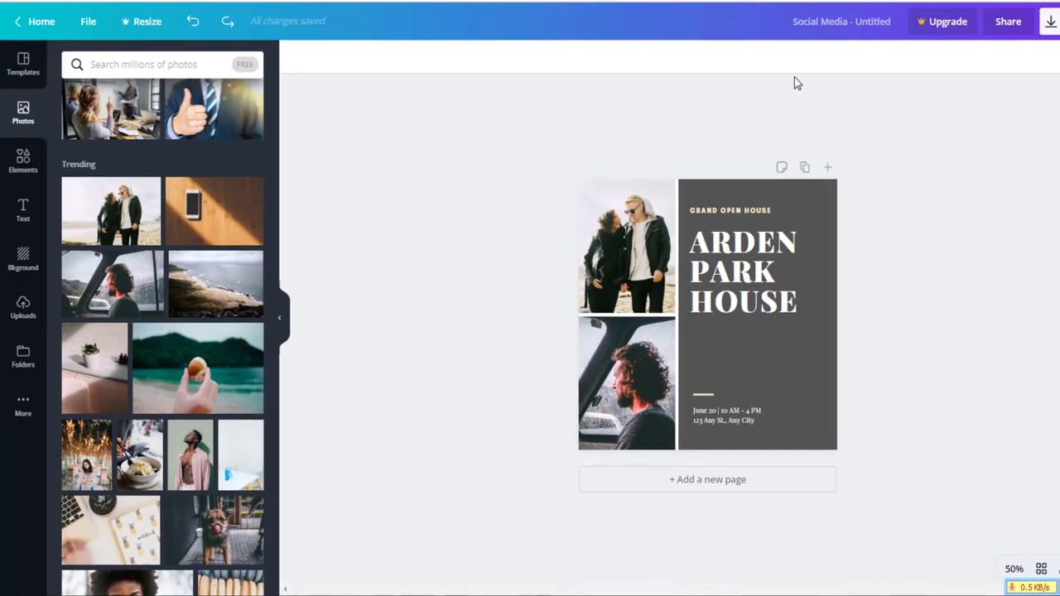
Open and close the design title's renaming field and view the available download and publishing options
left_click(864, 22)
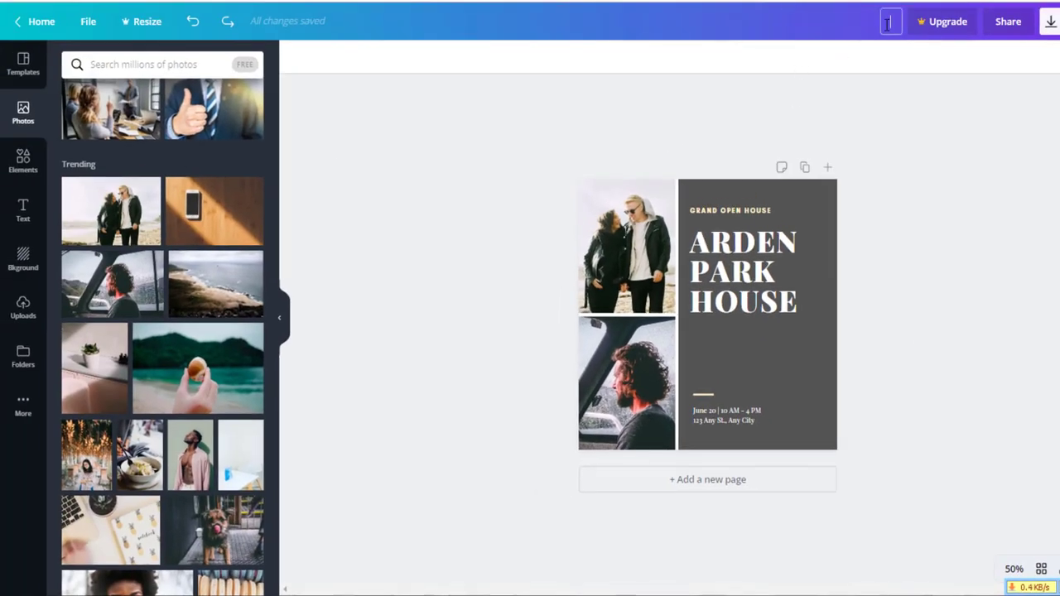
left_click(914, 134)
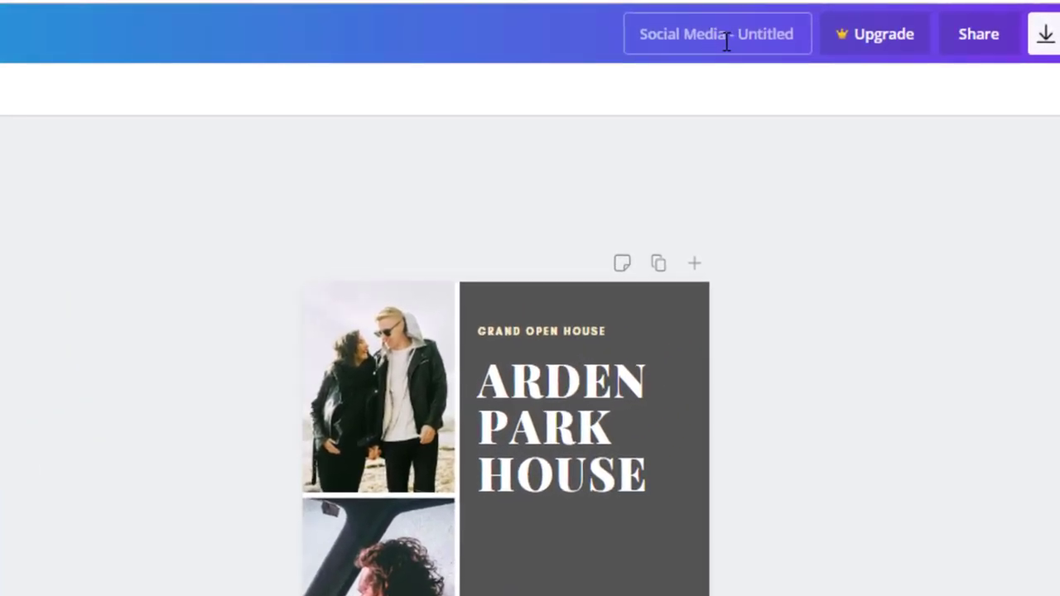
left_click(670, 35)
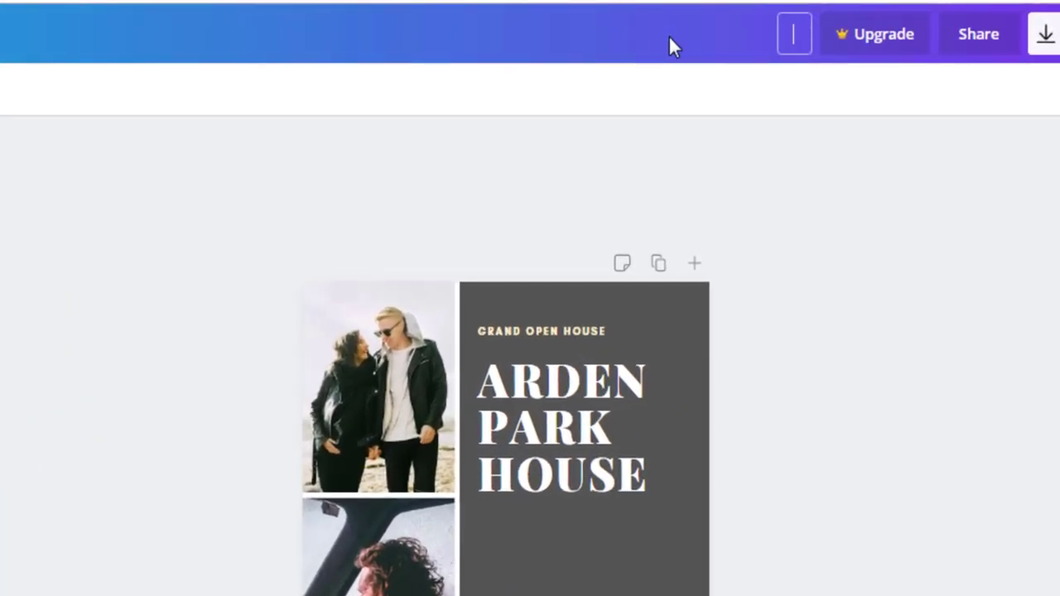
left_click(740, 70)
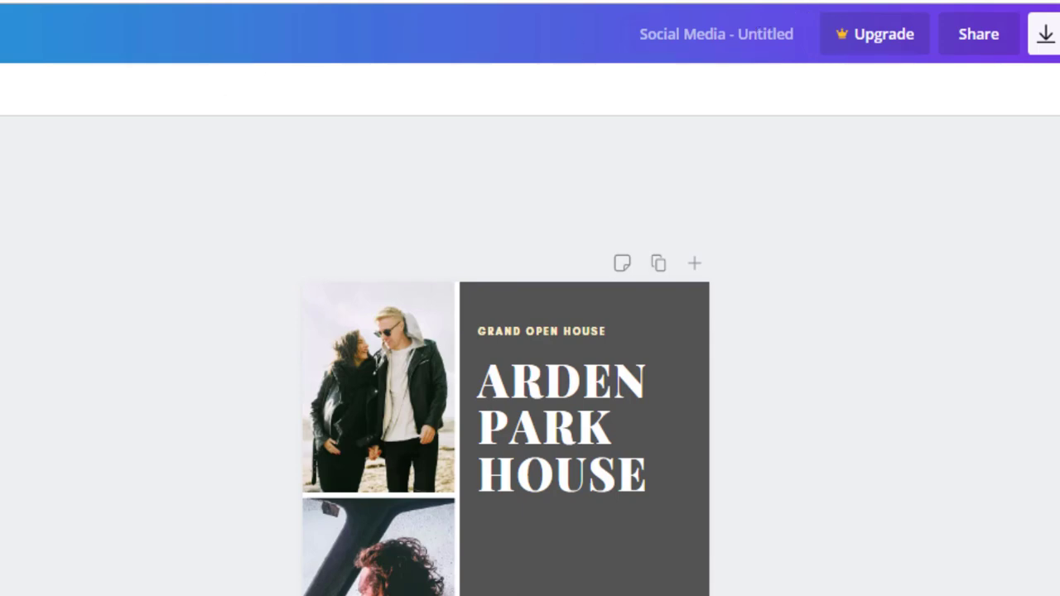
left_click(1045, 34)
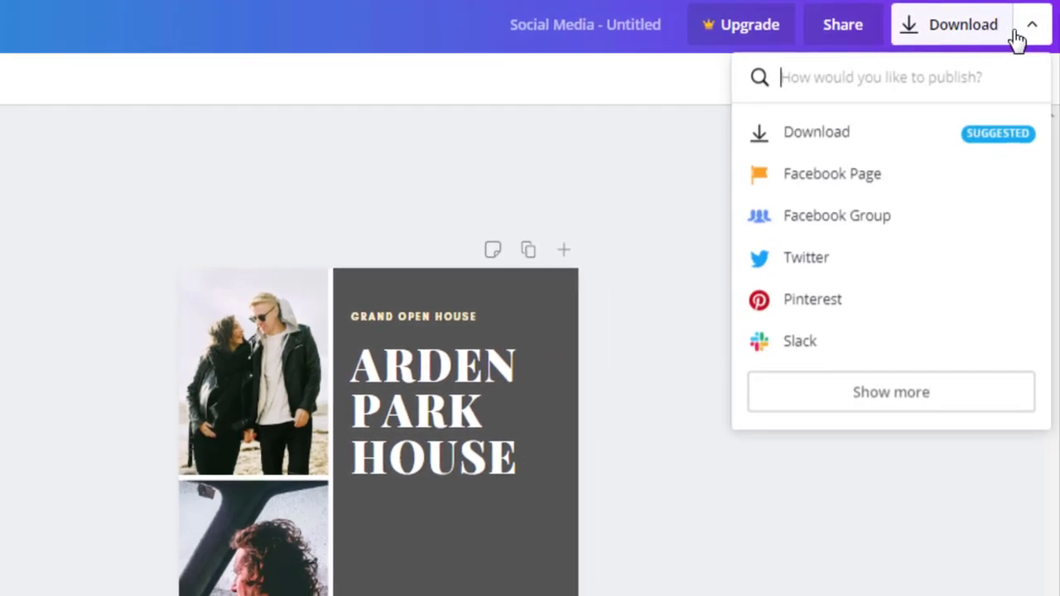
left_click(220, 175)
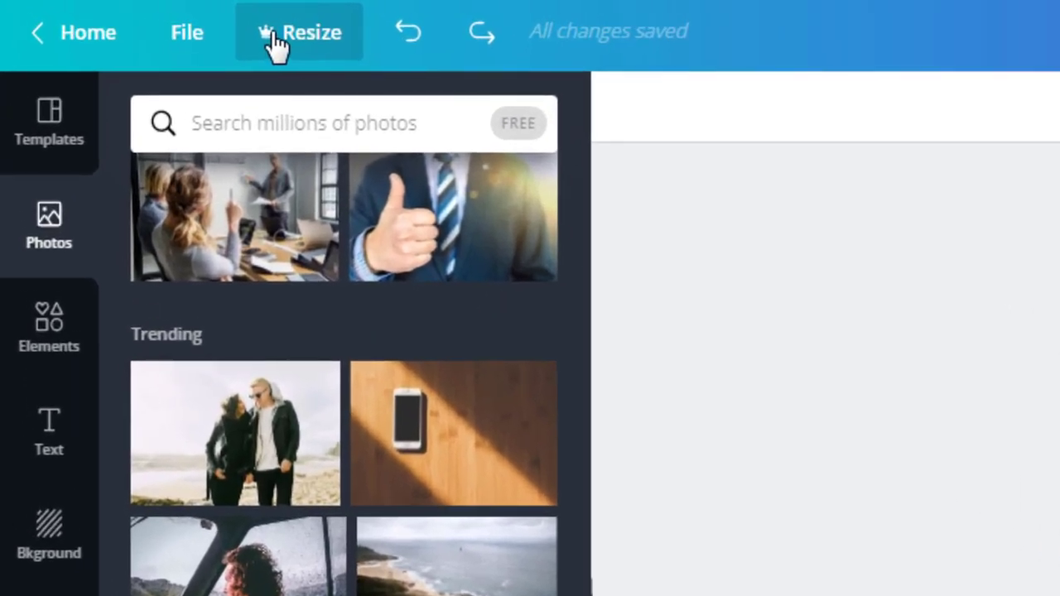
Show the print bleed around the page
left_click(193, 51)
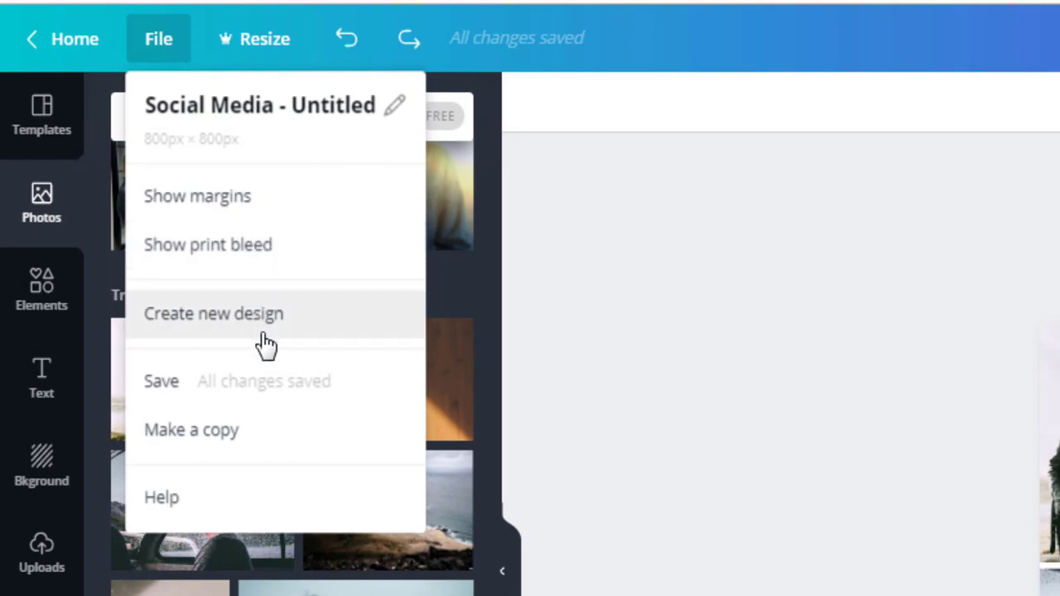
left_click(248, 258)
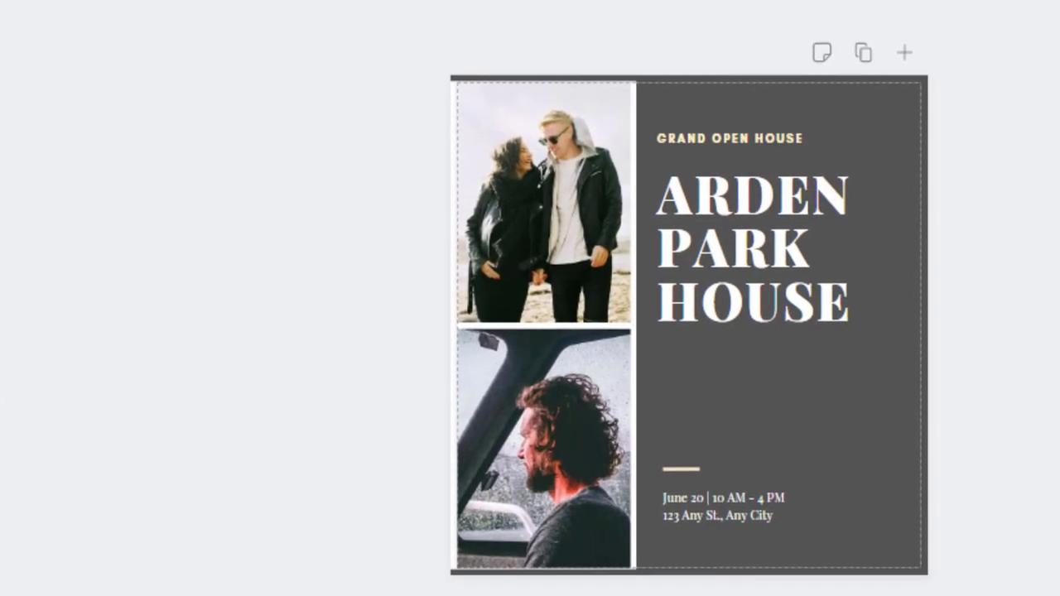
Rotate the ARDEN PARK HOUSE heading slightly clockwise so that its lines slope downwards
left_click(748, 230)
double_click(747, 229)
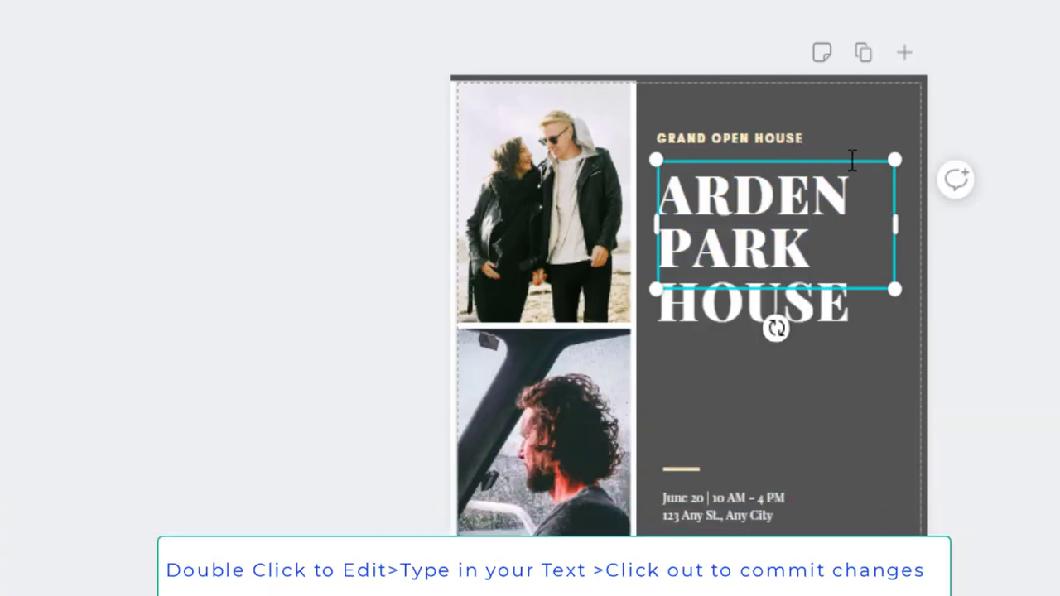
left_click(729, 142)
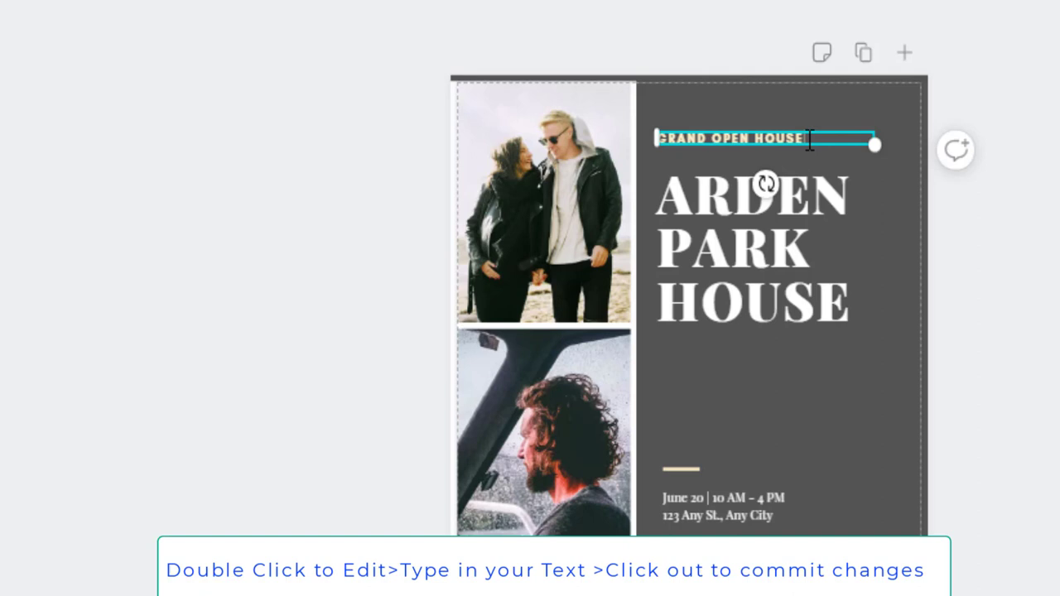
left_click(727, 201)
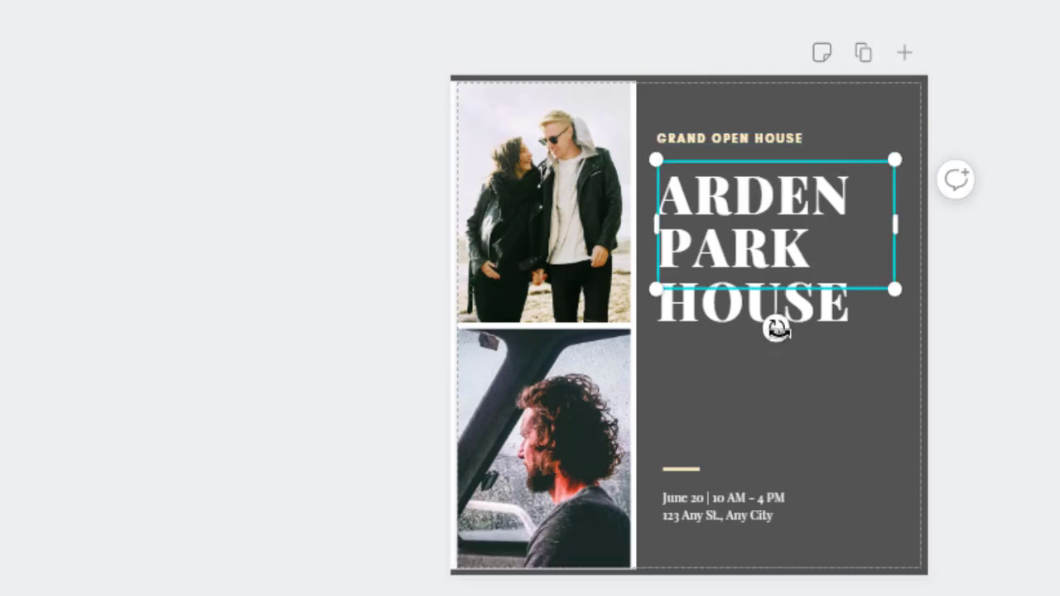
left_click_drag(775, 327, 732, 398)
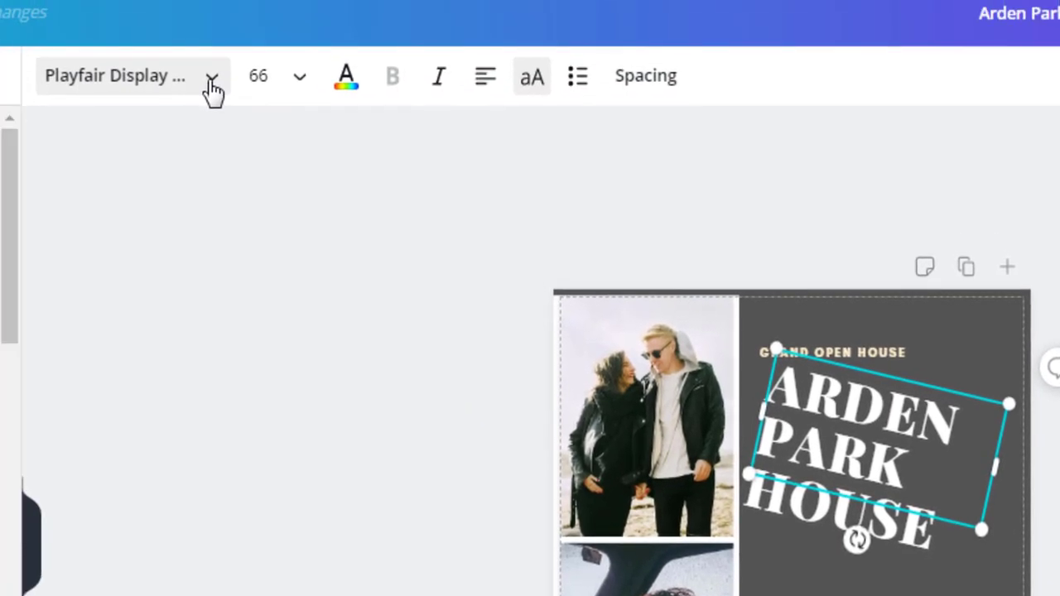
Try font size 24 on the ARDEN PARK HOUSE heading, and set it to 56
left_click(213, 89)
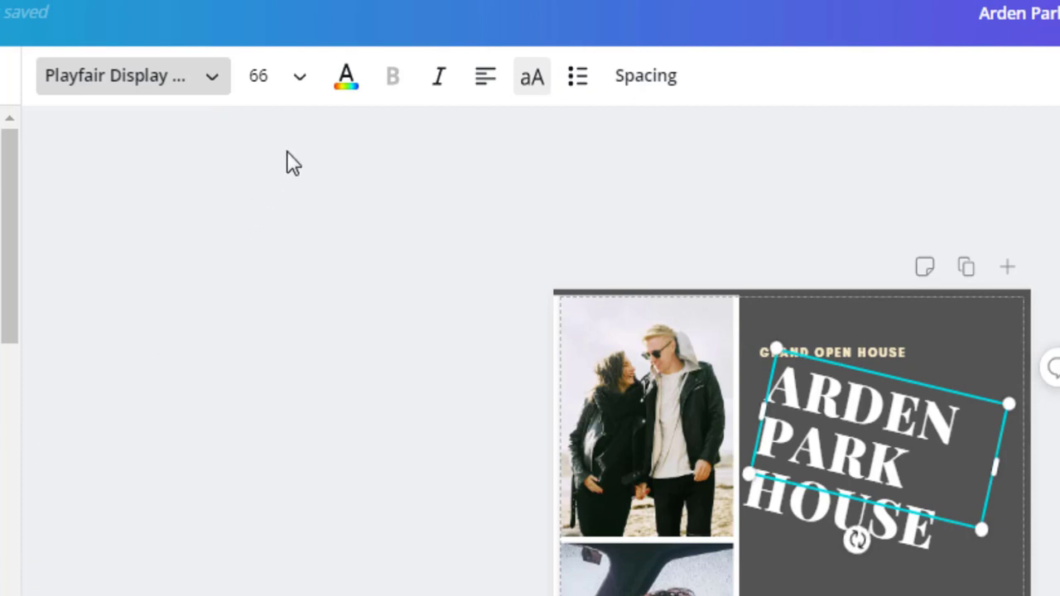
left_click(296, 86)
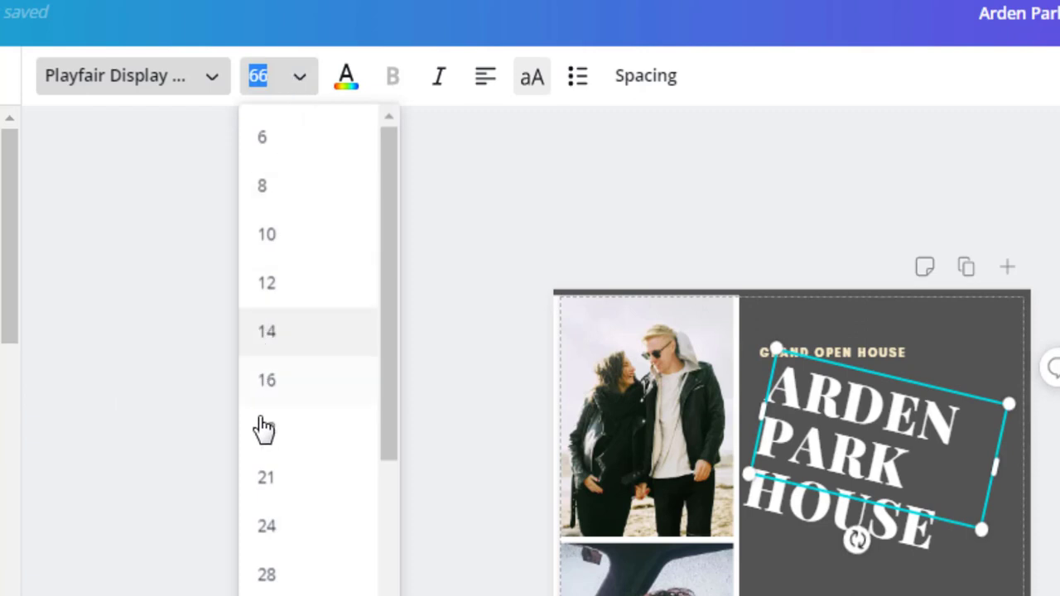
left_click(266, 527)
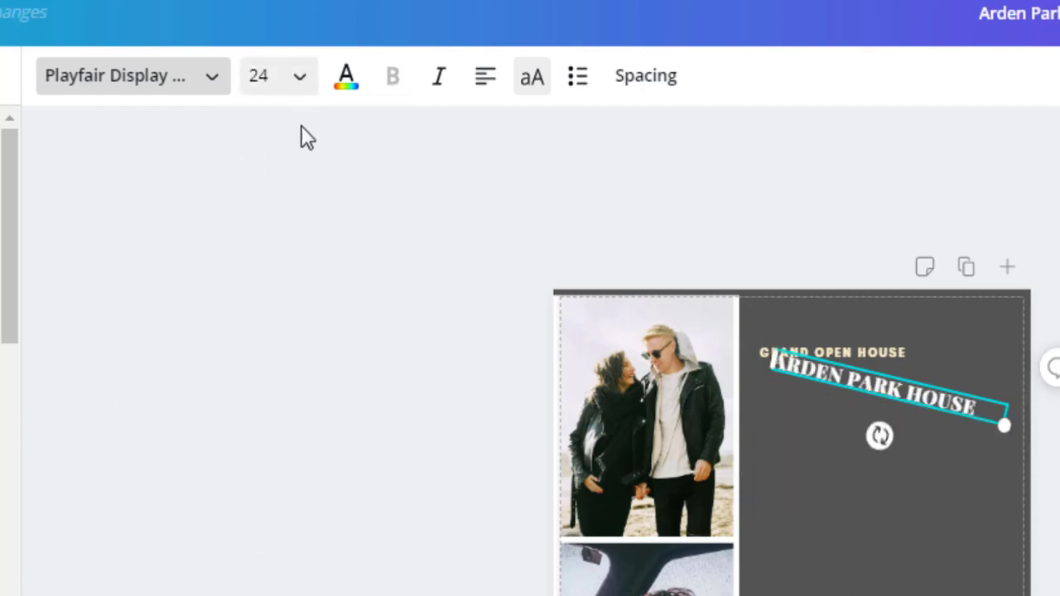
left_click(298, 87)
type("56")
key("Return")
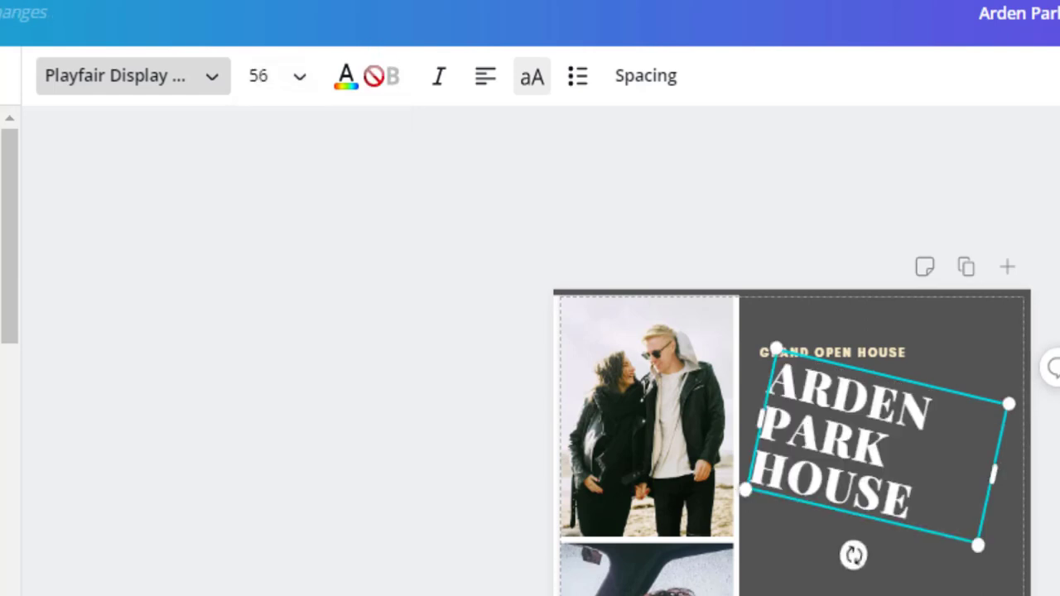
Try grey and black on the ARDEN PARK HOUSE heading, and set its text colour to lime green
left_click(346, 83)
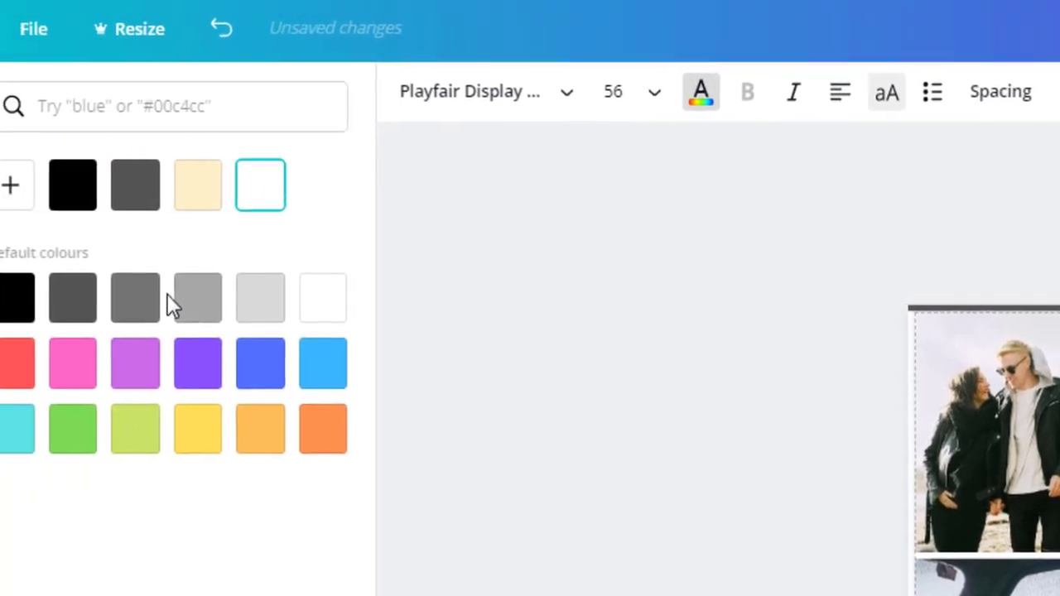
left_click(167, 314)
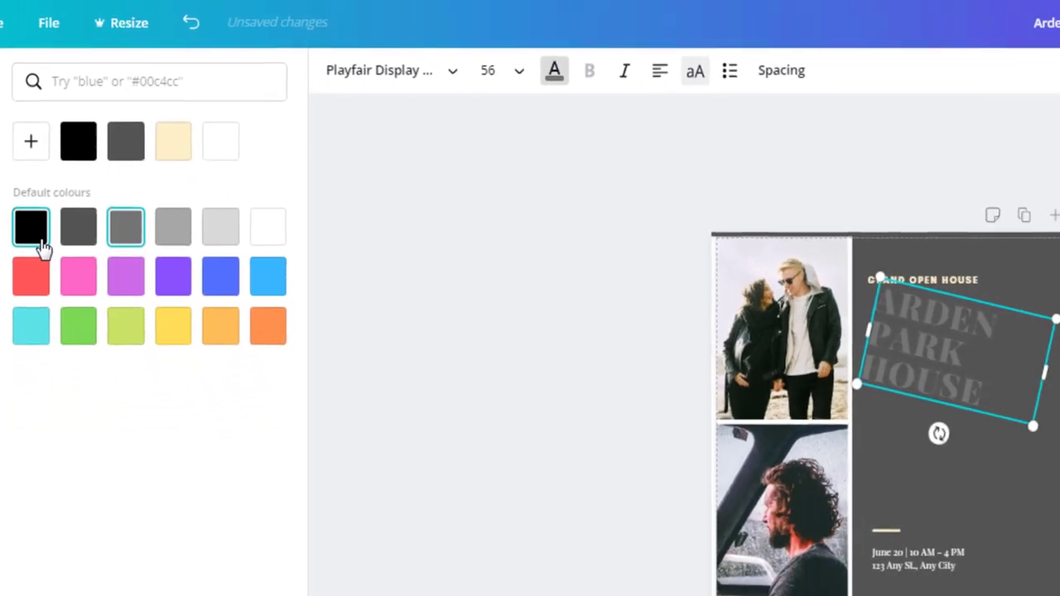
left_click(48, 302)
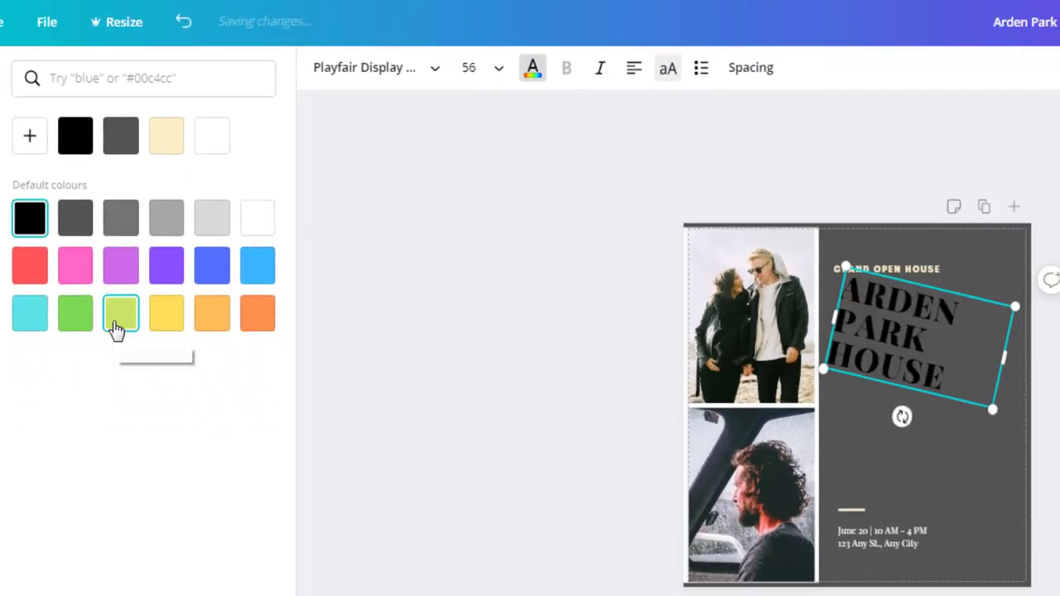
left_click(116, 325)
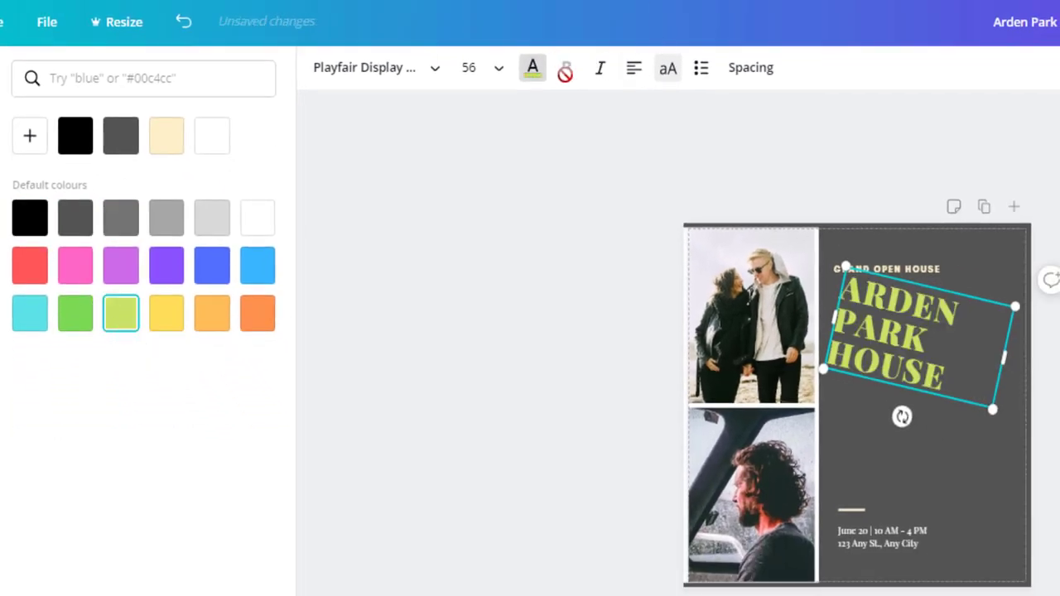
key("Escape")
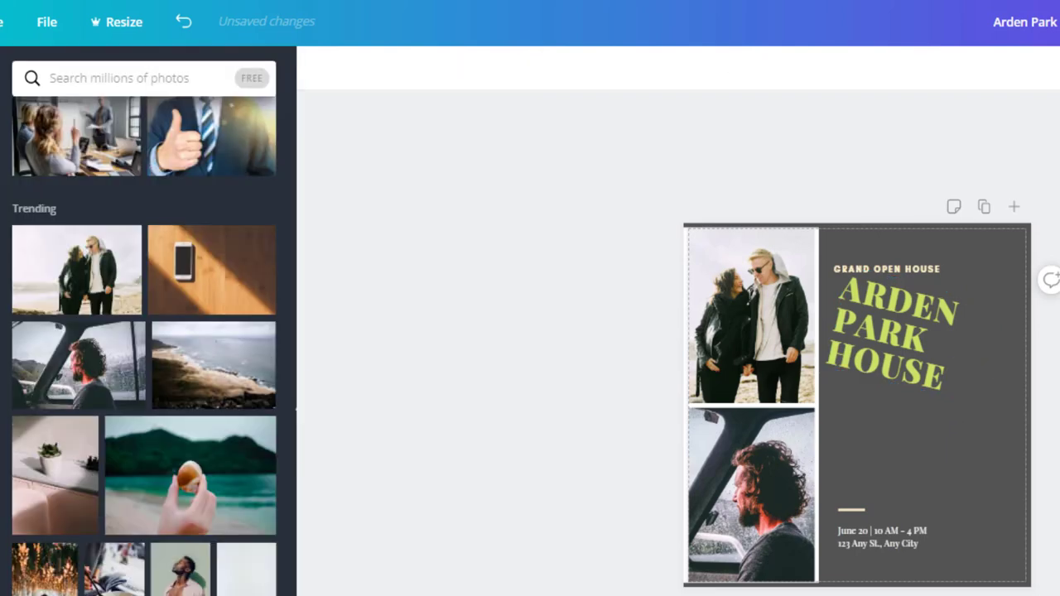
Try the Arimo font with bold on the heading, and return it to Playfair Display Black
left_click(956, 343)
left_click(377, 71)
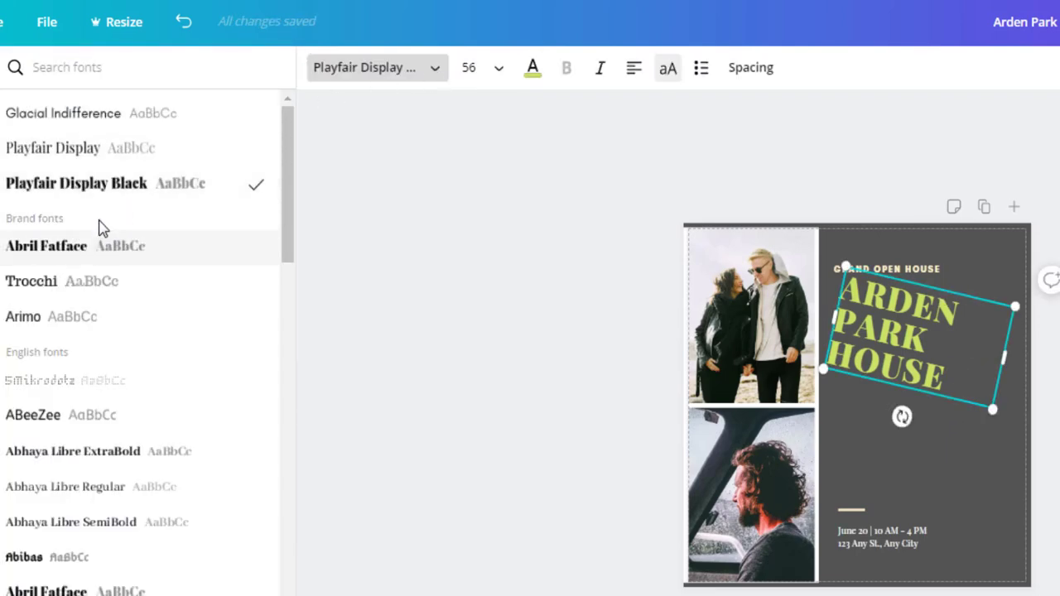
left_click(91, 330)
left_click(565, 70)
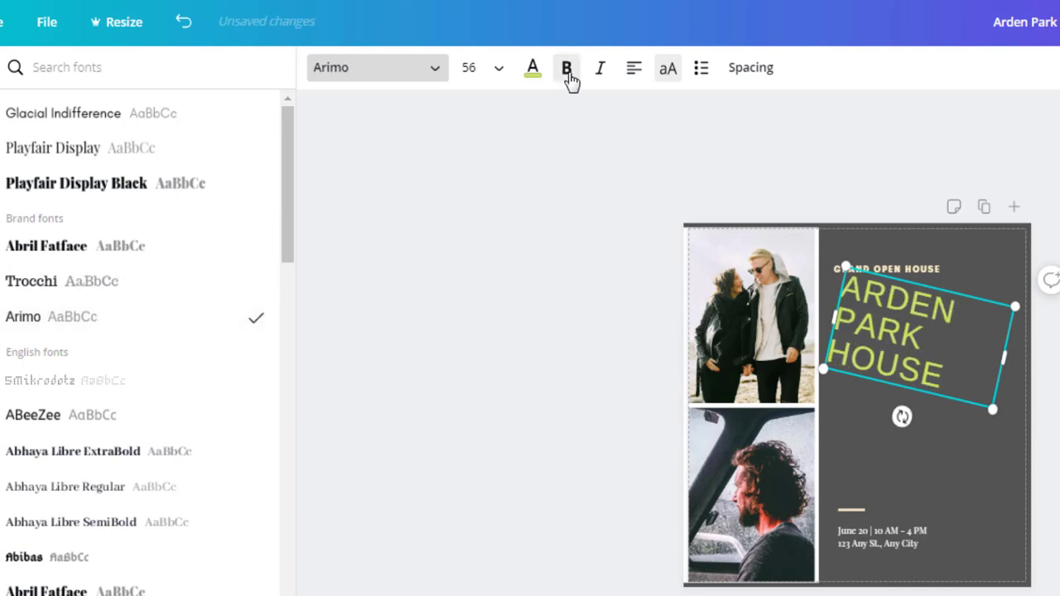
left_click(158, 182)
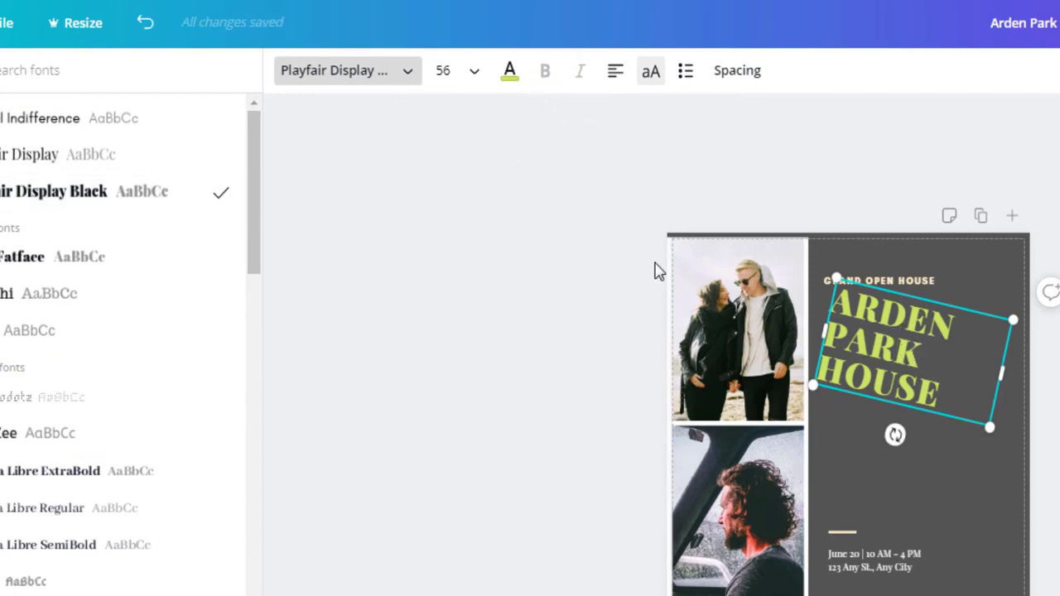
Try centred, right and justified alignment on the heading, and return it to left alignment
left_click(617, 80)
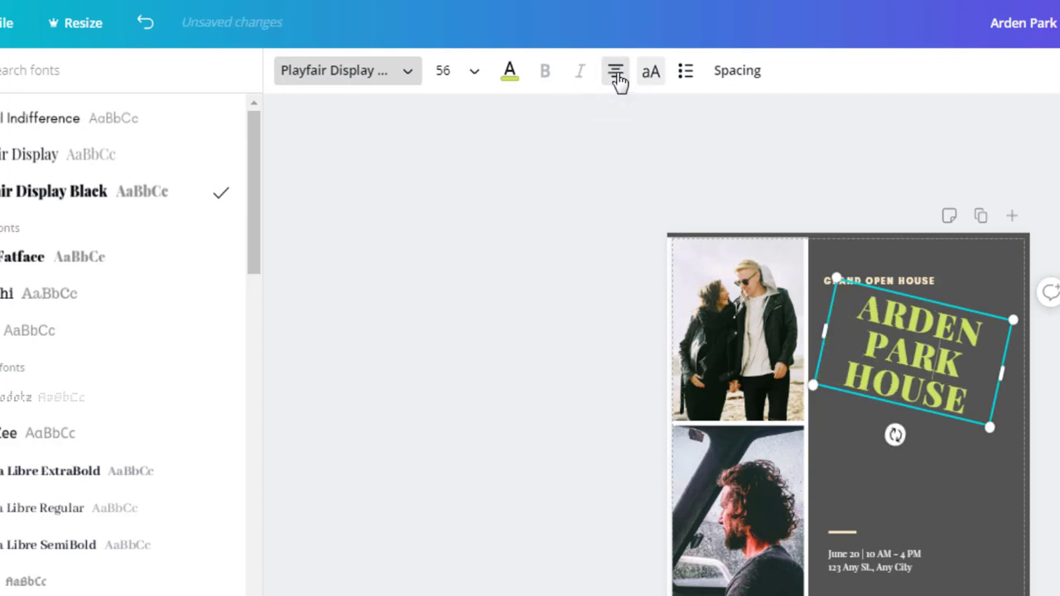
left_click(617, 80)
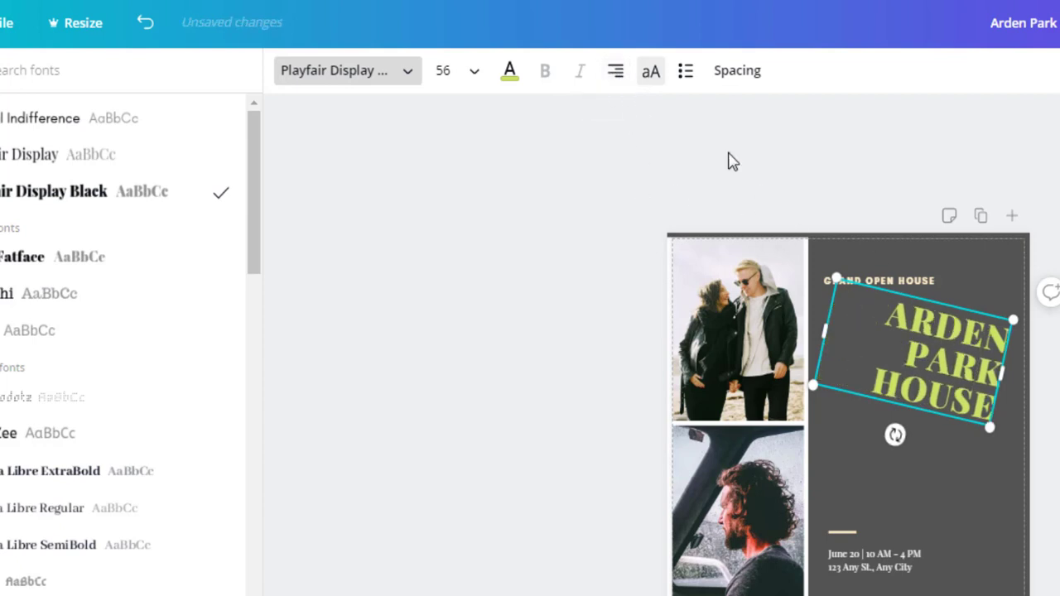
left_click(619, 76)
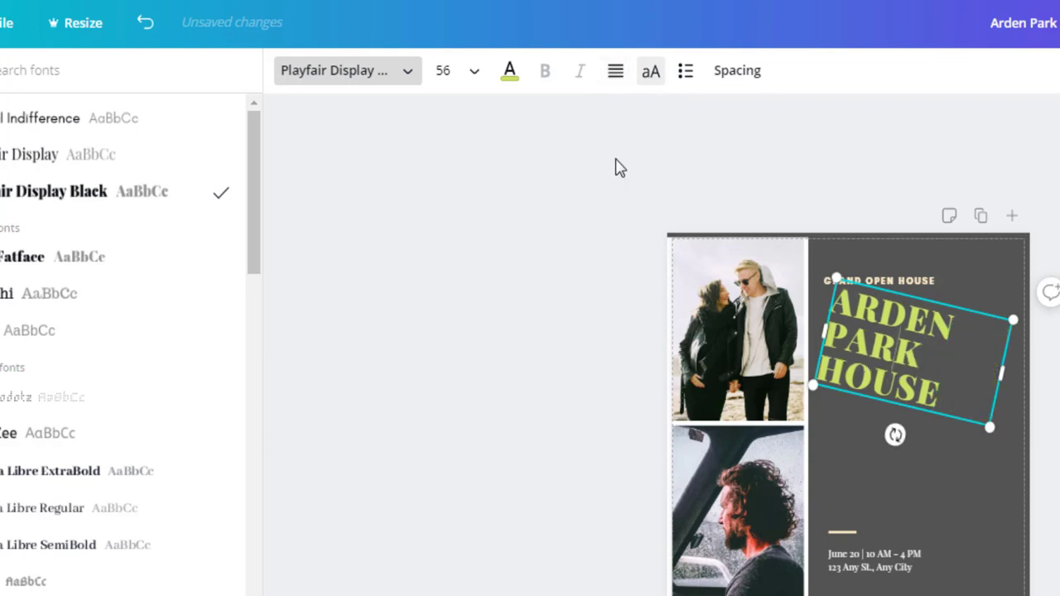
left_click(617, 79)
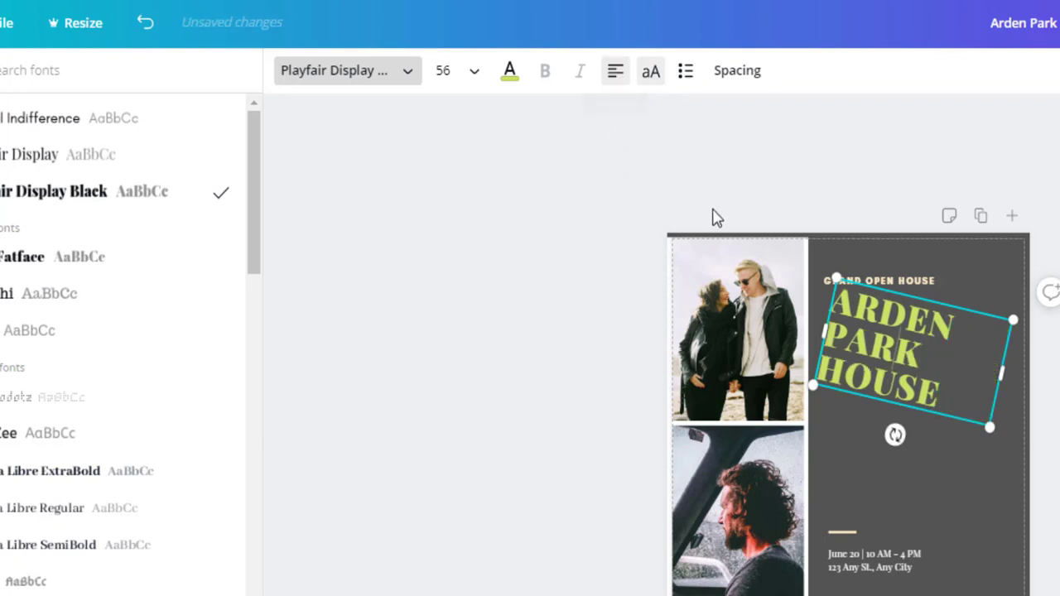
left_click(616, 74)
left_click(618, 77)
left_click(617, 77)
left_click(615, 78)
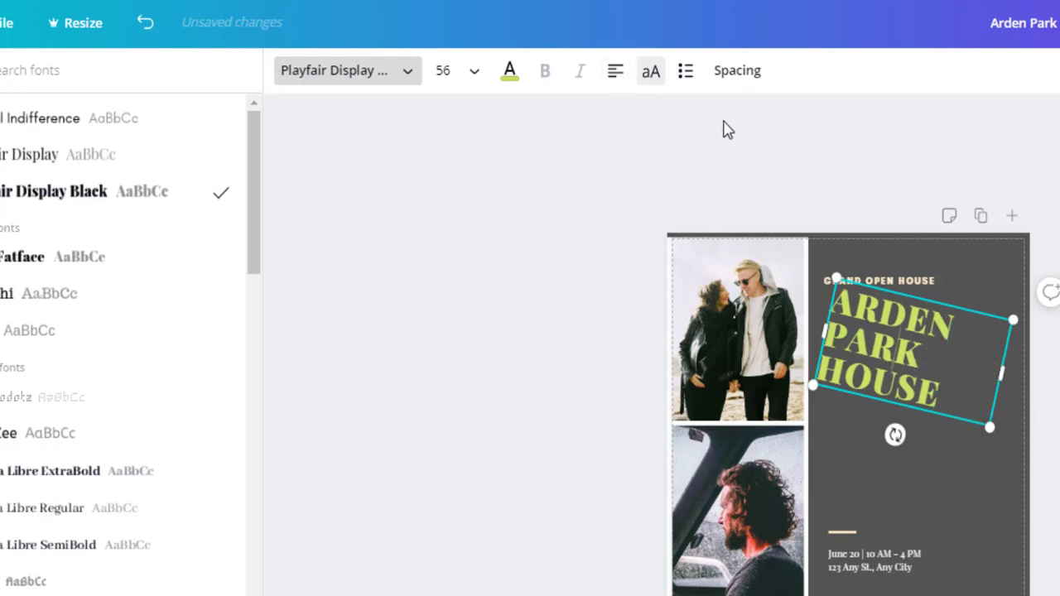
Turn off the all-uppercase formatting of the ARDEN PARK HOUSE heading
left_click(652, 81)
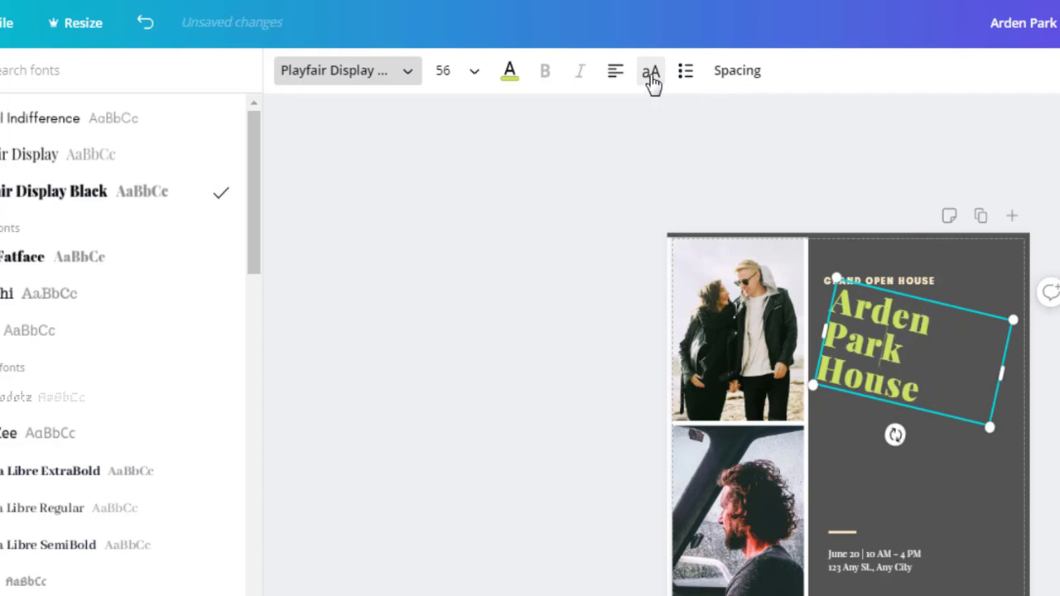
left_click(652, 80)
left_click(651, 80)
left_click(652, 80)
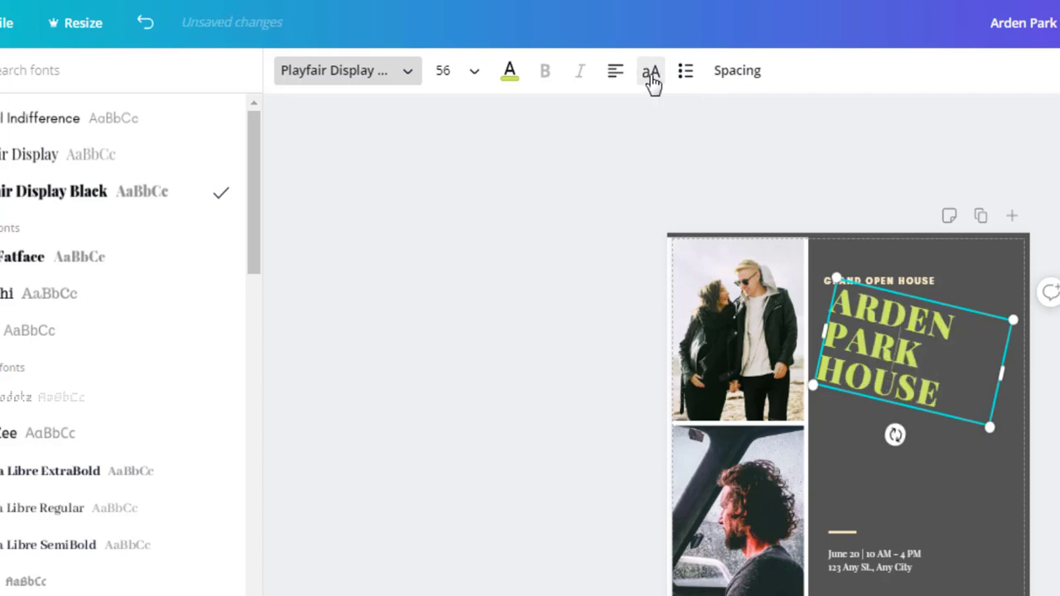
left_click(651, 80)
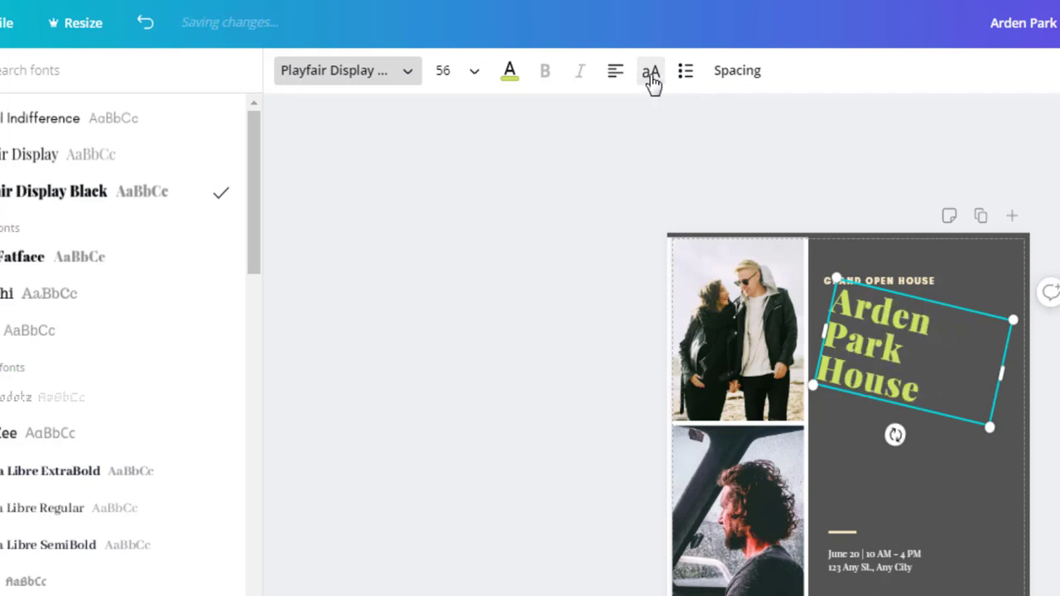
left_click(652, 80)
left_click(651, 80)
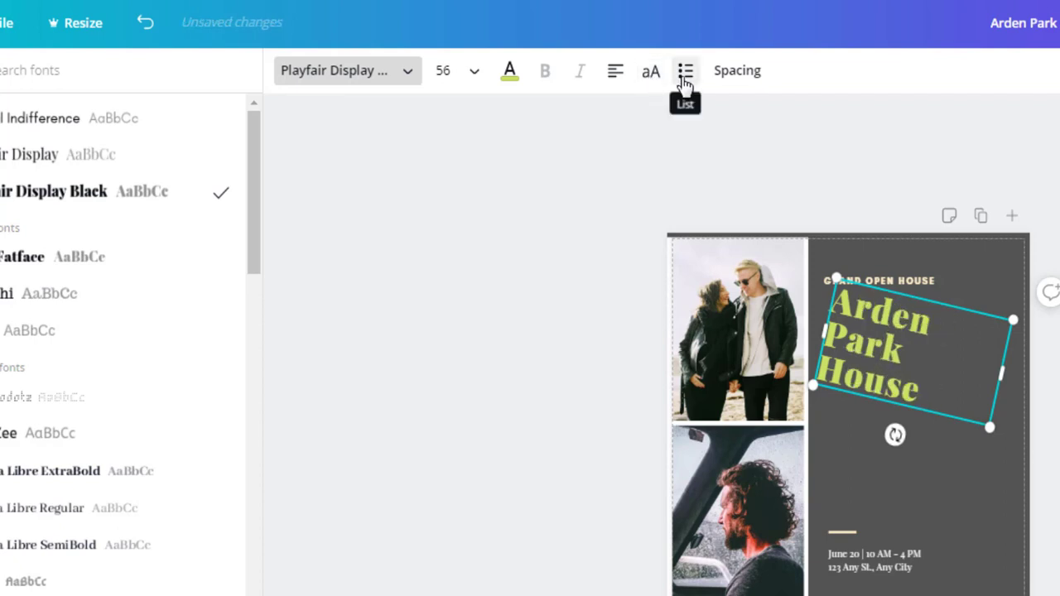
Try bulleted and numbered list formatting on the Arden Park House heading, and remove the list formatting
left_click(684, 83)
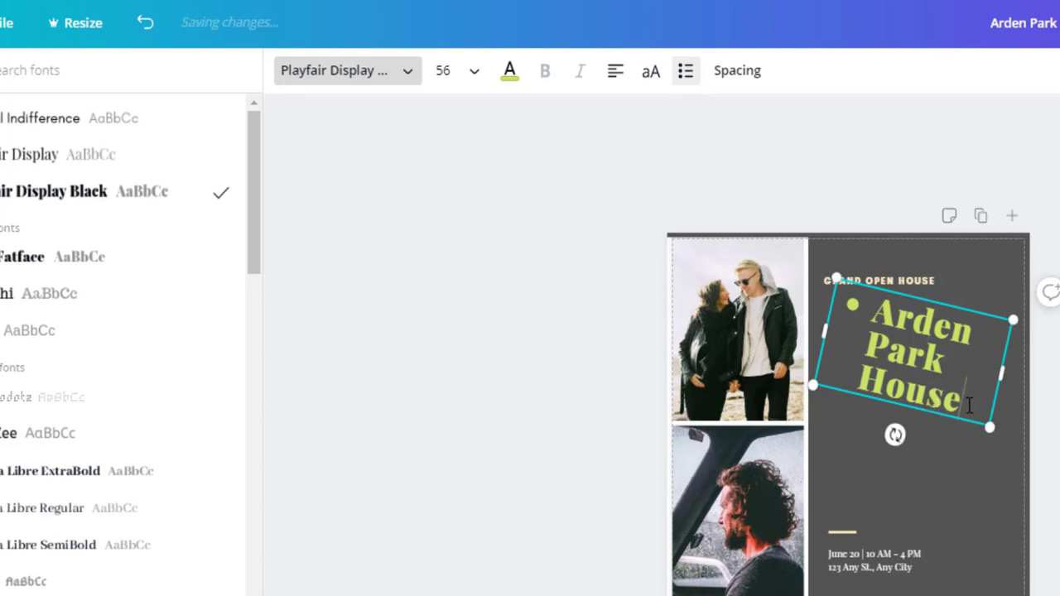
key("Return")
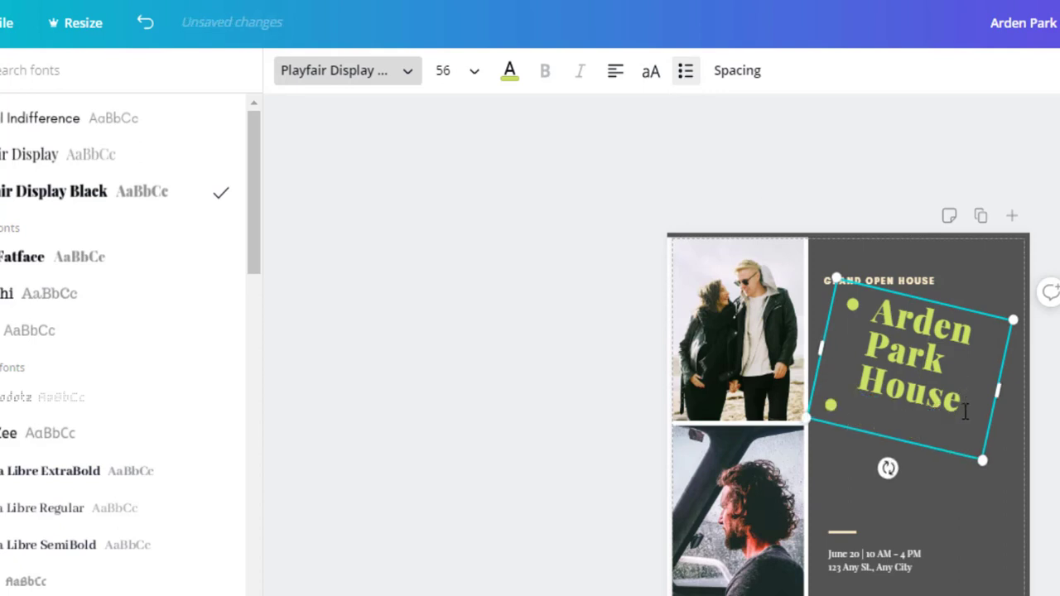
key("BackSpace")
key("BackSpace")
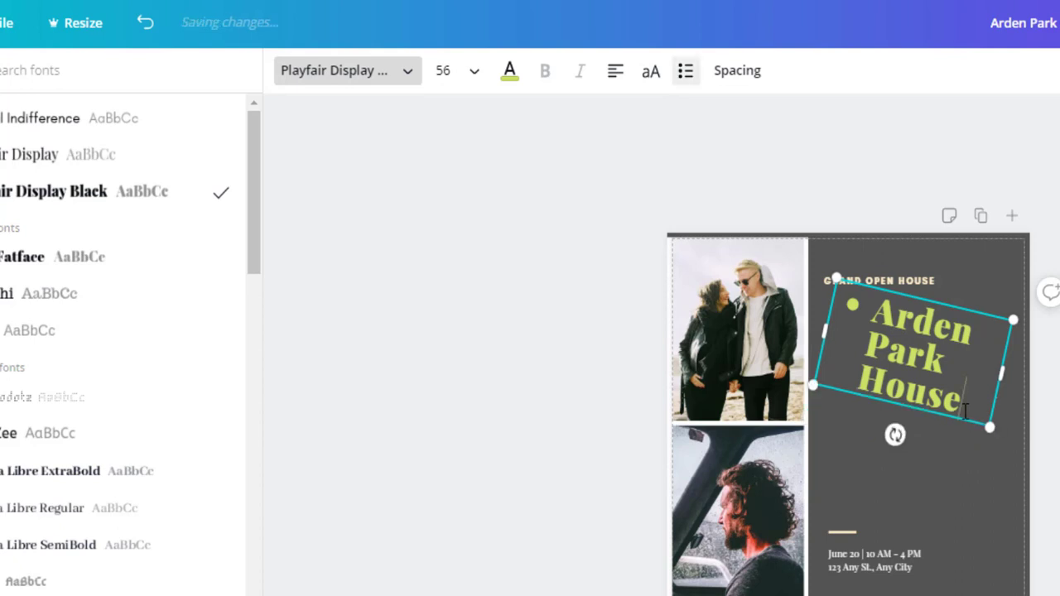
left_click(685, 75)
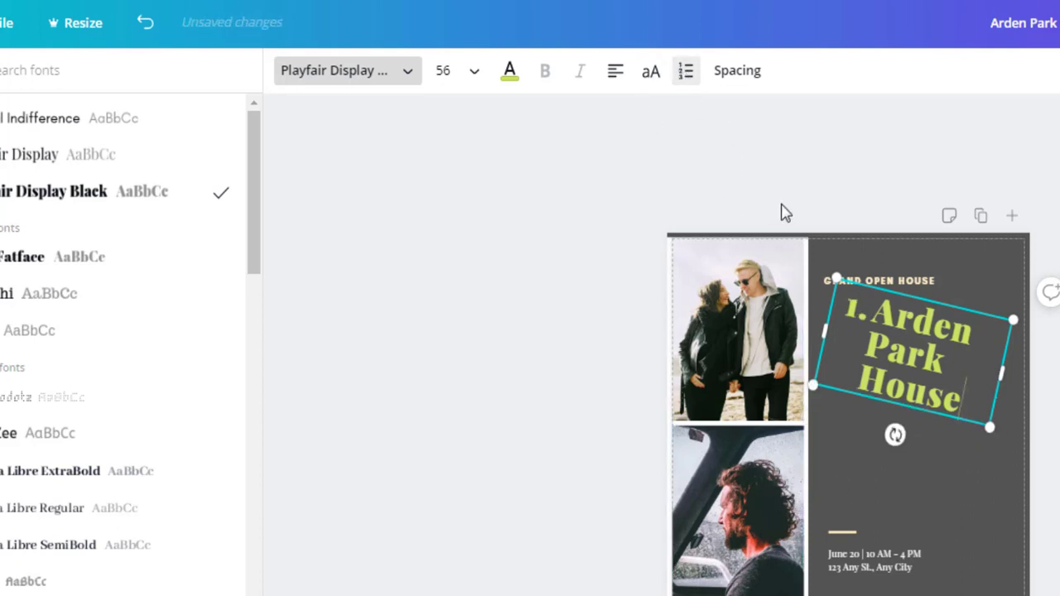
left_click(687, 76)
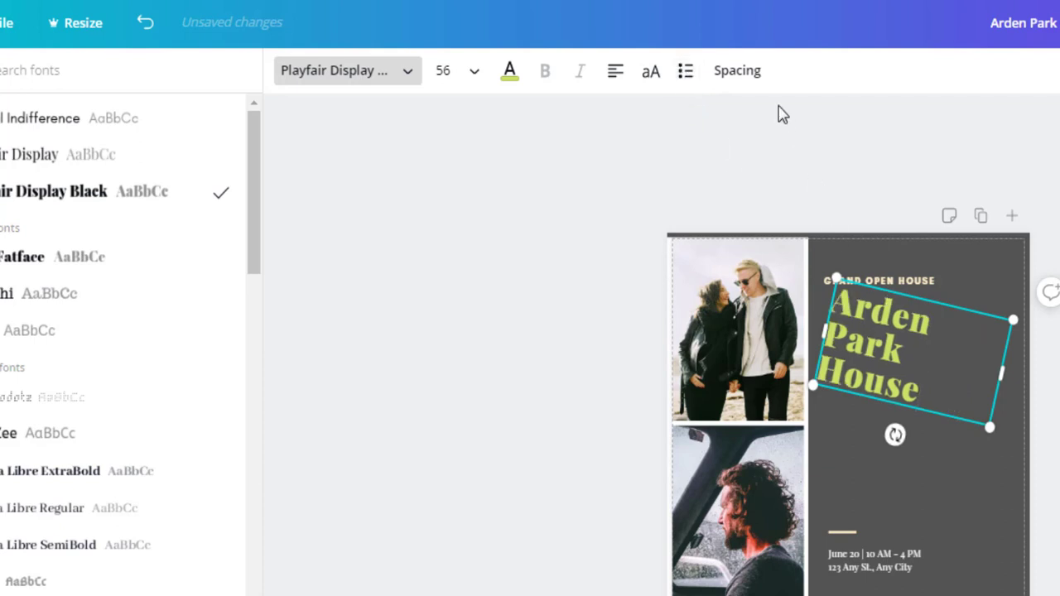
Configure the heading's spacing with letter spacing 188, line height 1.59 and the text box anchored in the middle
left_click(747, 74)
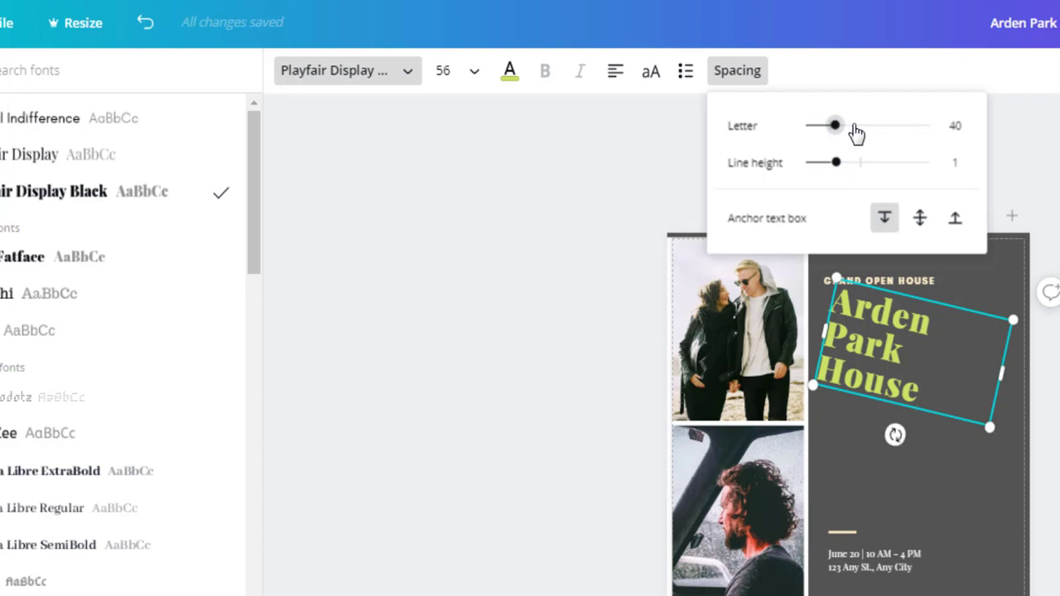
left_click(852, 126)
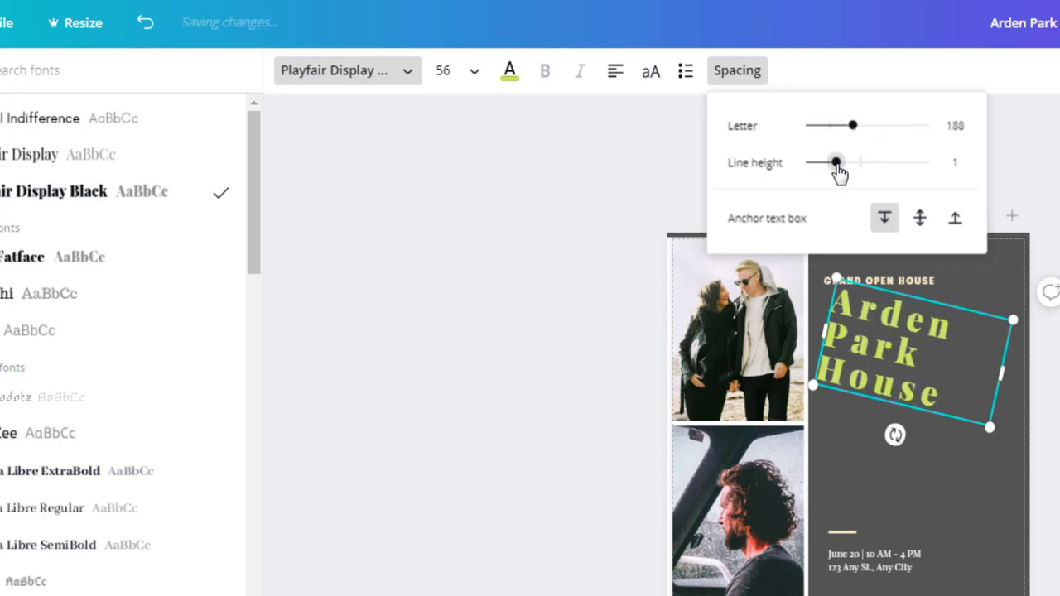
left_click_drag(840, 172, 880, 182)
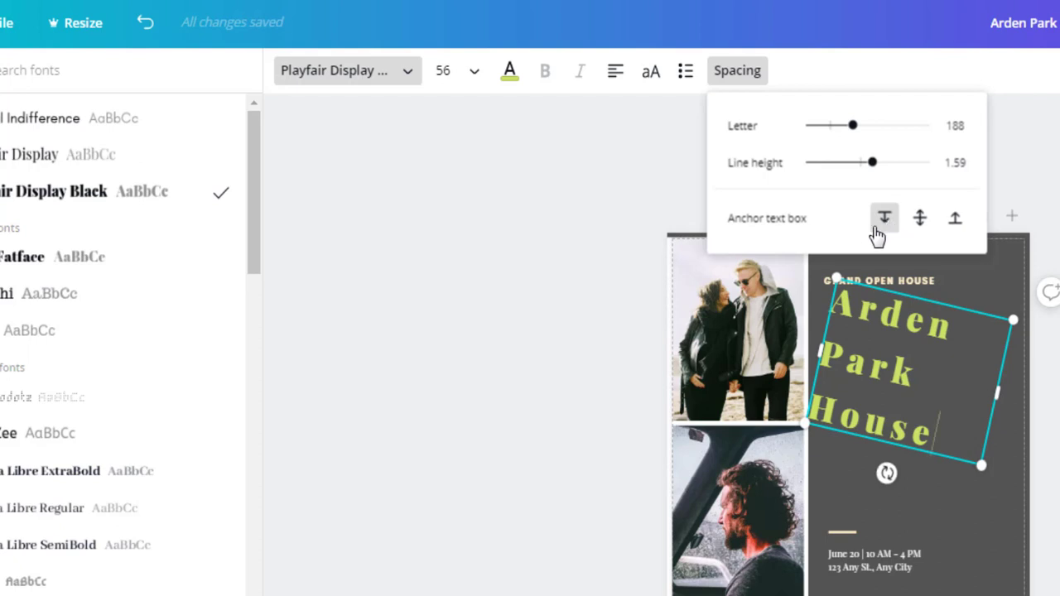
left_click(957, 229)
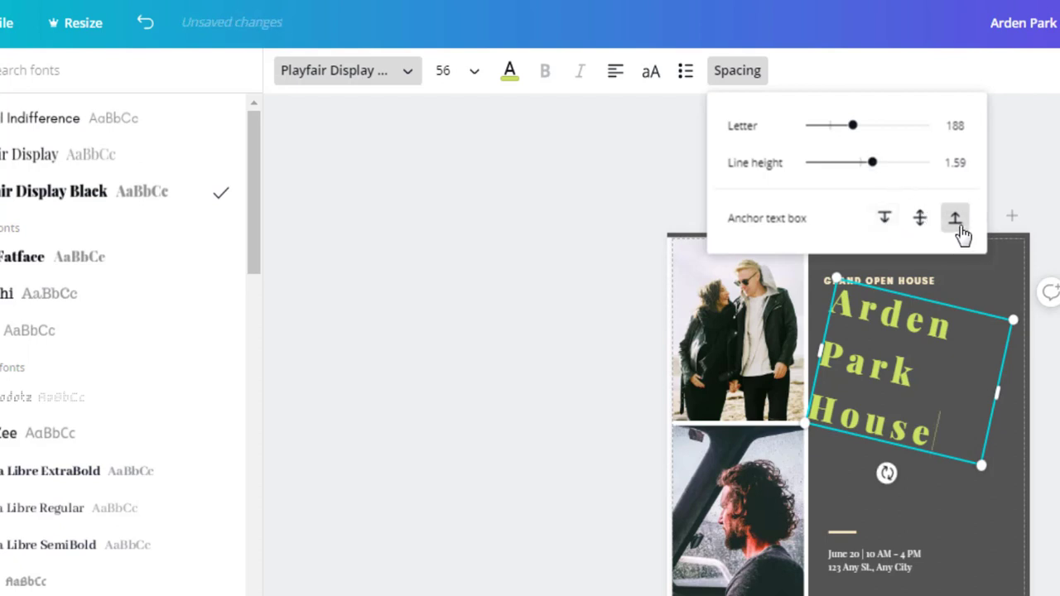
left_click(919, 228)
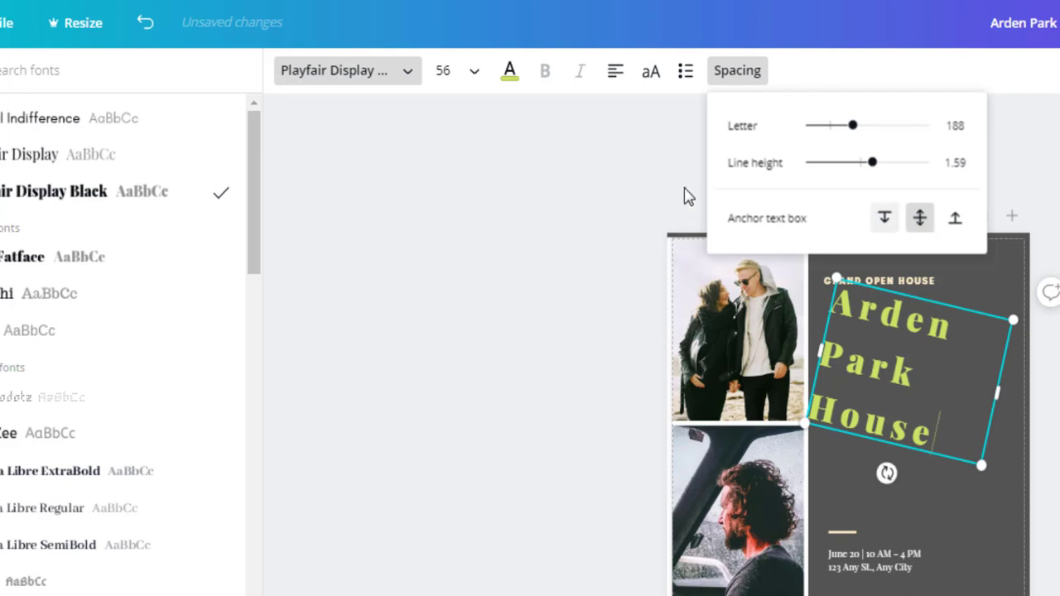
Duplicate the Arden Park House heading and move the copy down over the lower part of the dark area
left_click(593, 212)
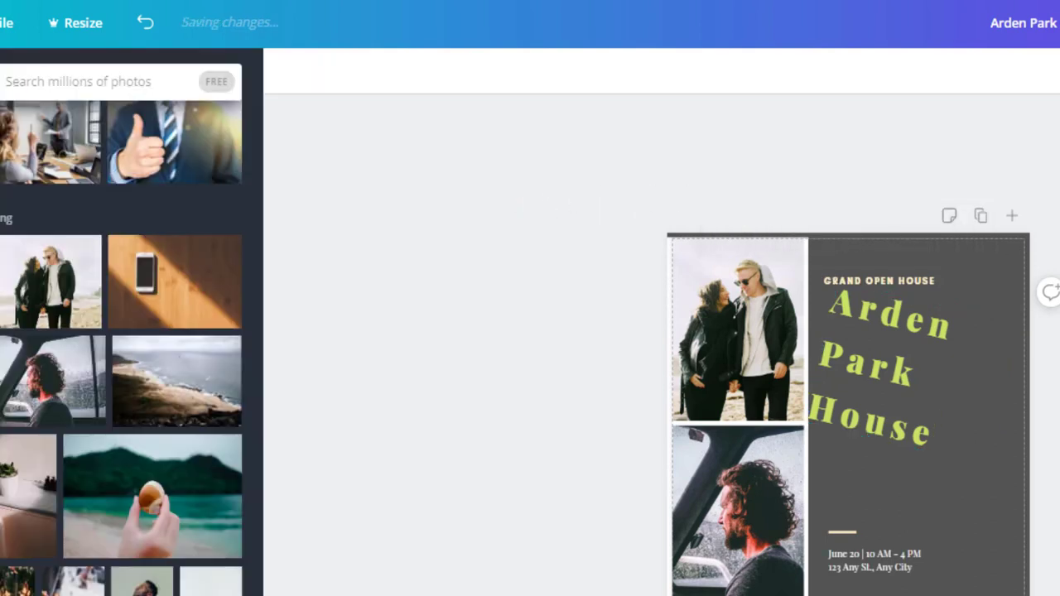
left_click(880, 300)
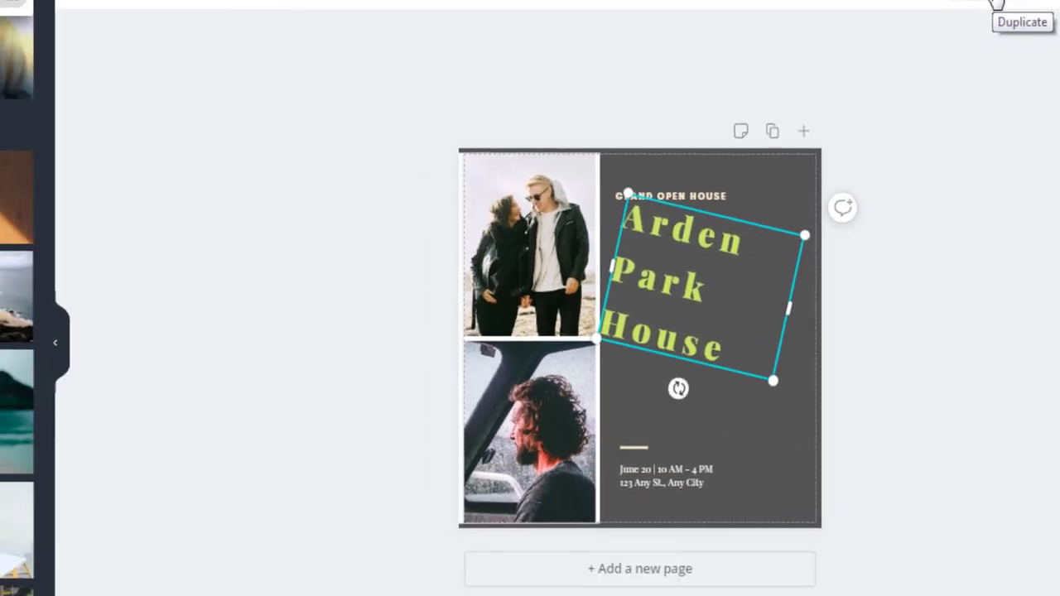
left_click(992, 4)
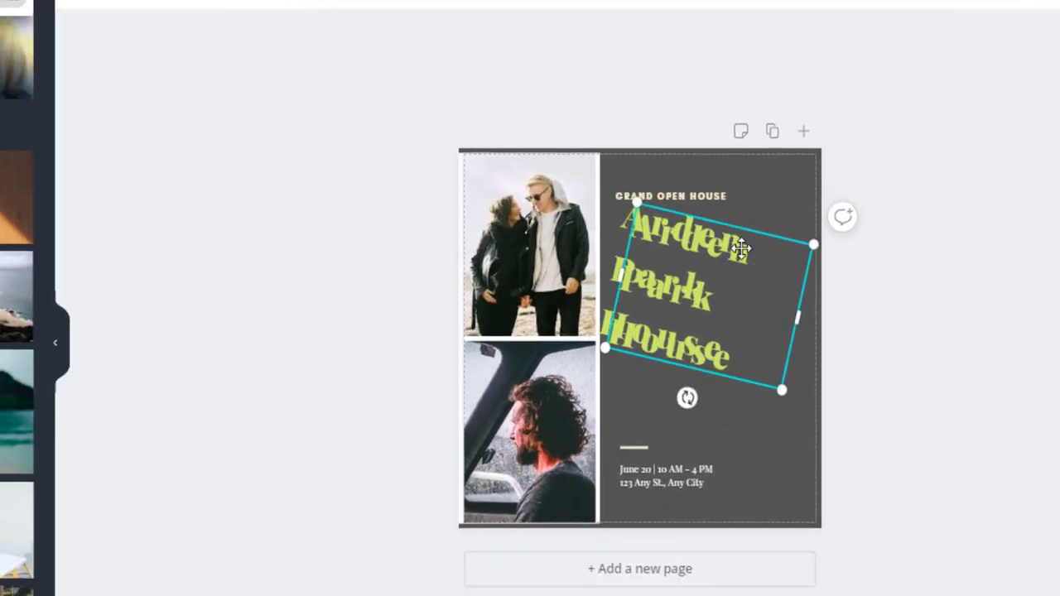
left_click_drag(726, 265, 753, 372)
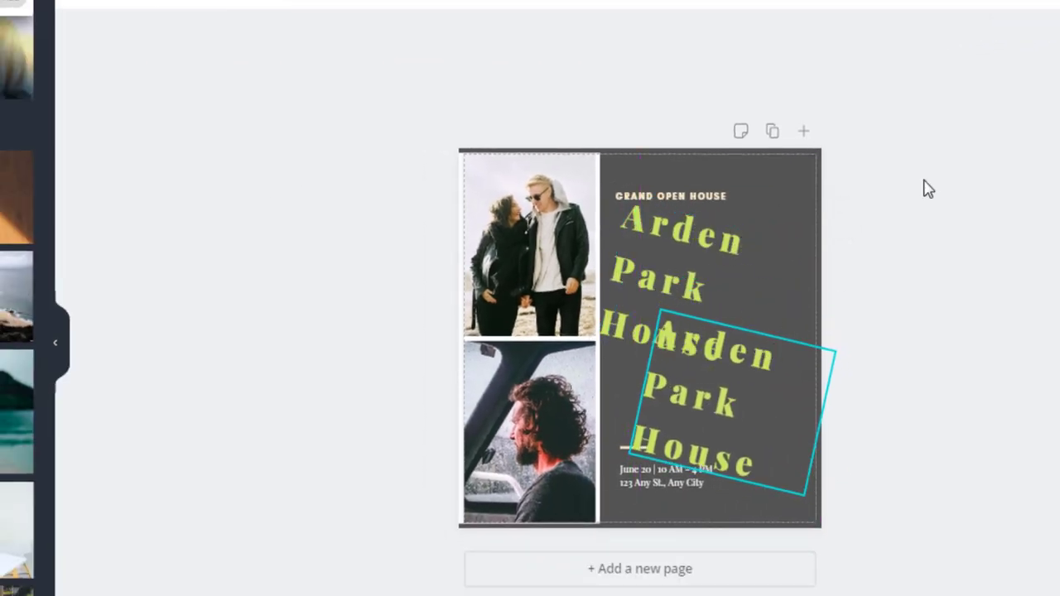
Align the duplicated heading to the top and right of the page
left_click(1049, 3)
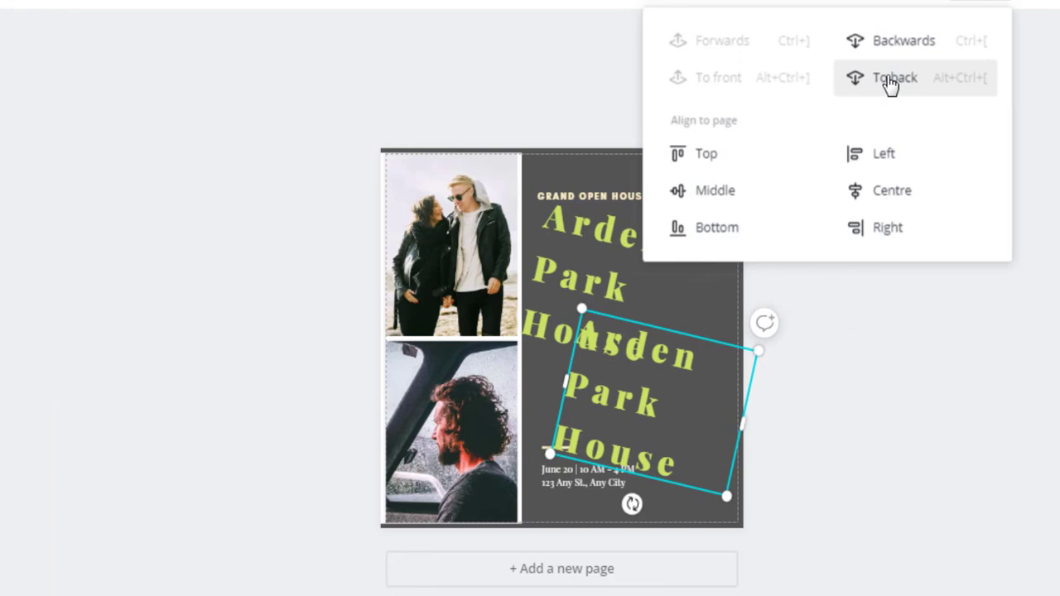
left_click(736, 164)
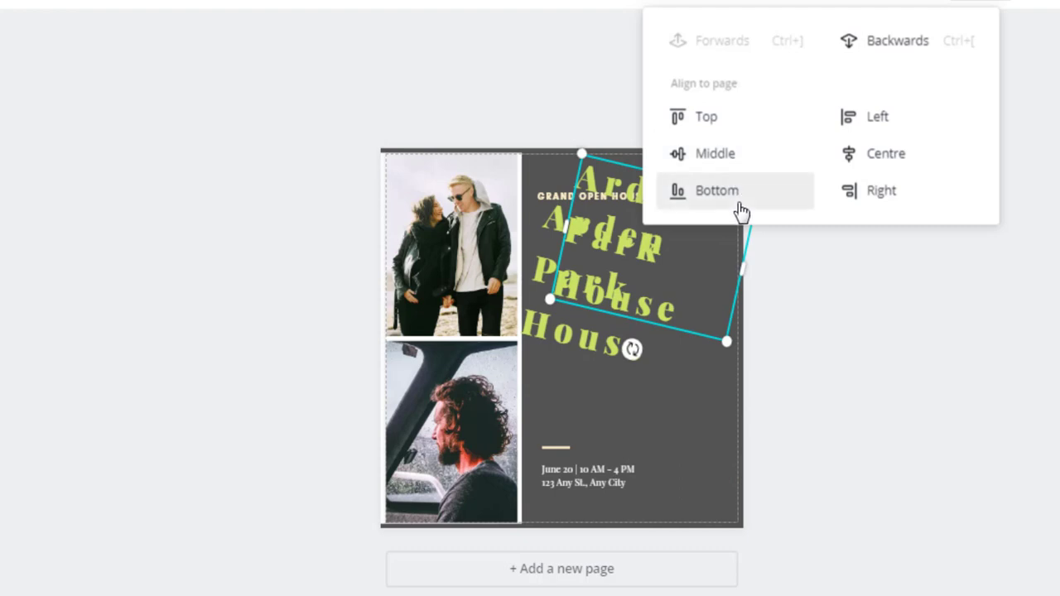
left_click(903, 196)
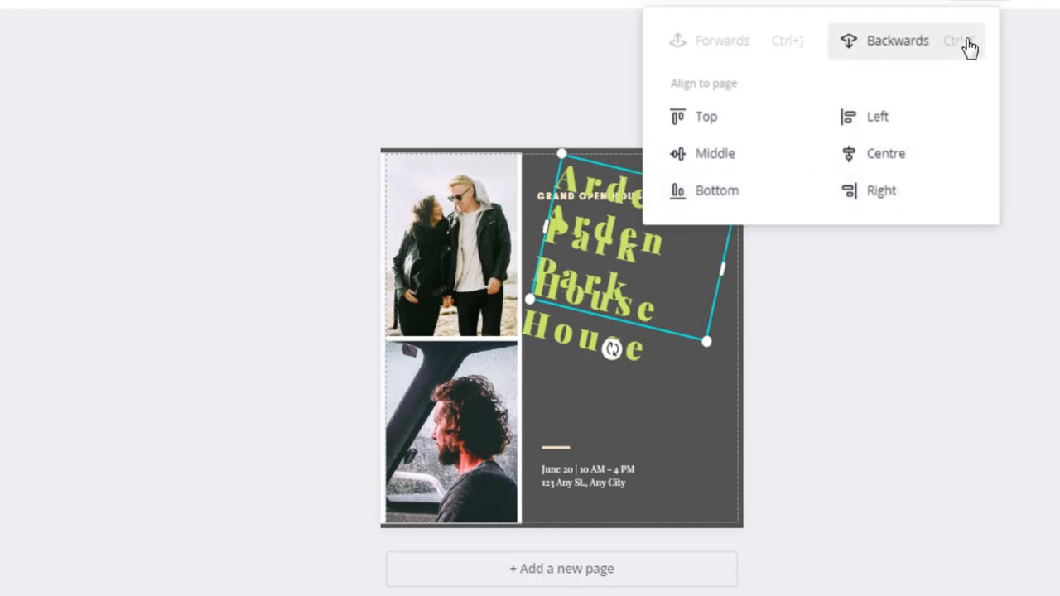
left_click(1037, 38)
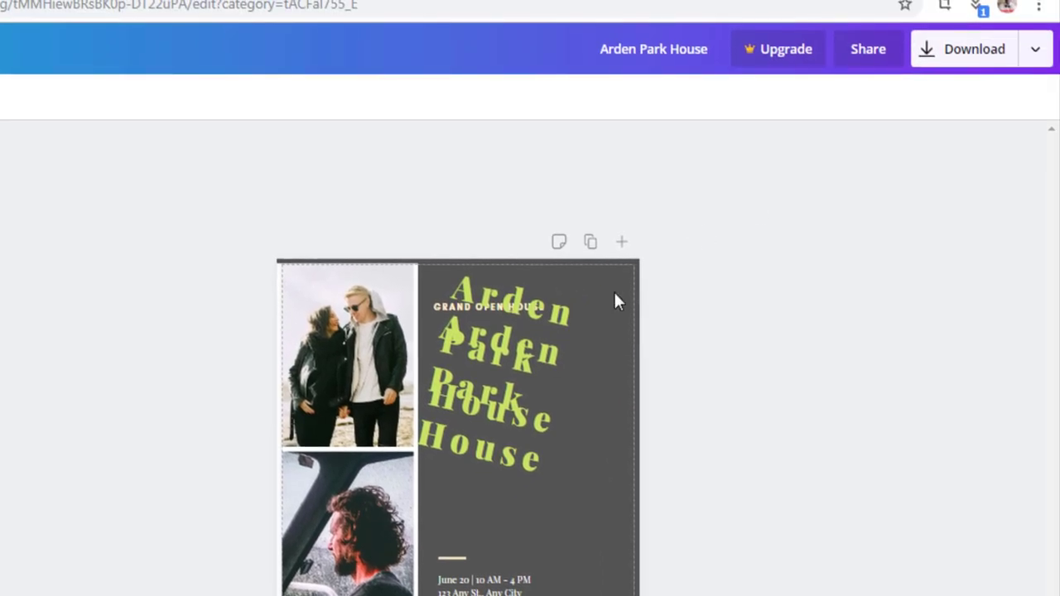
Try a transparency of 52 on the duplicated heading and return it to 100
left_click(505, 402)
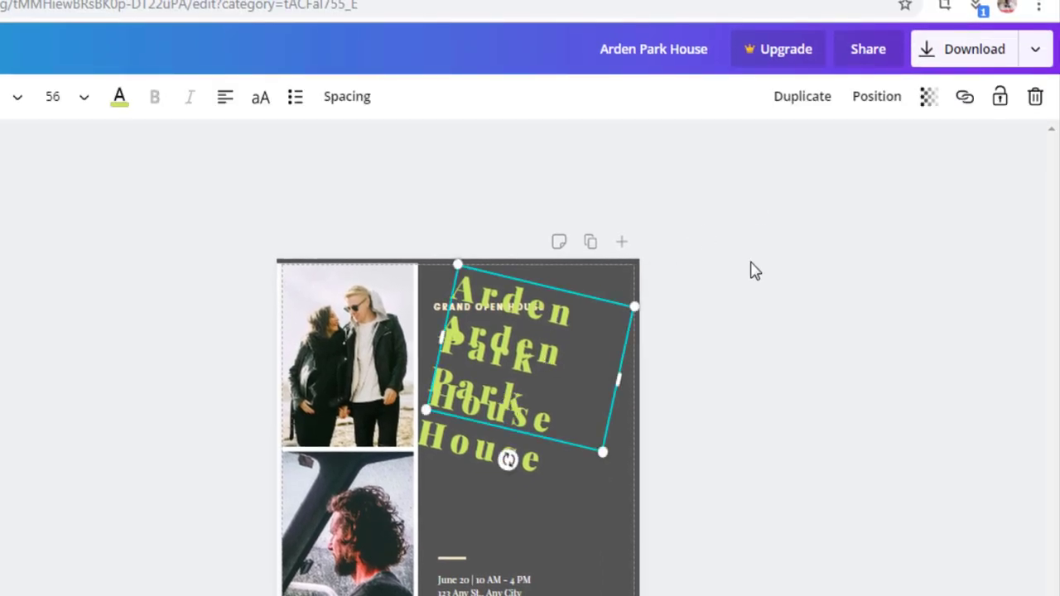
left_click(929, 97)
left_click(828, 145)
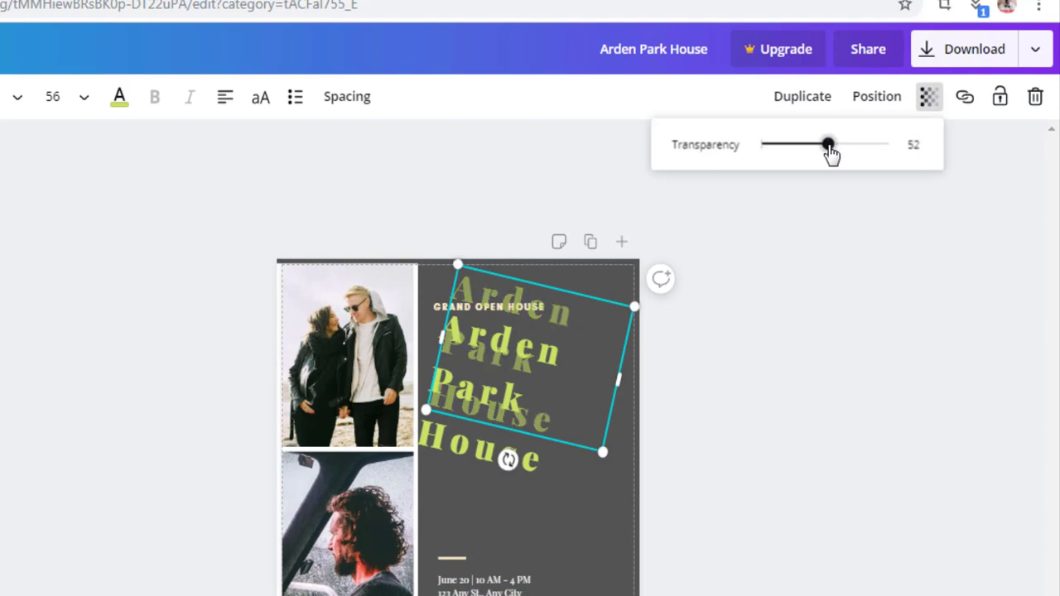
left_click_drag(827, 146, 939, 164)
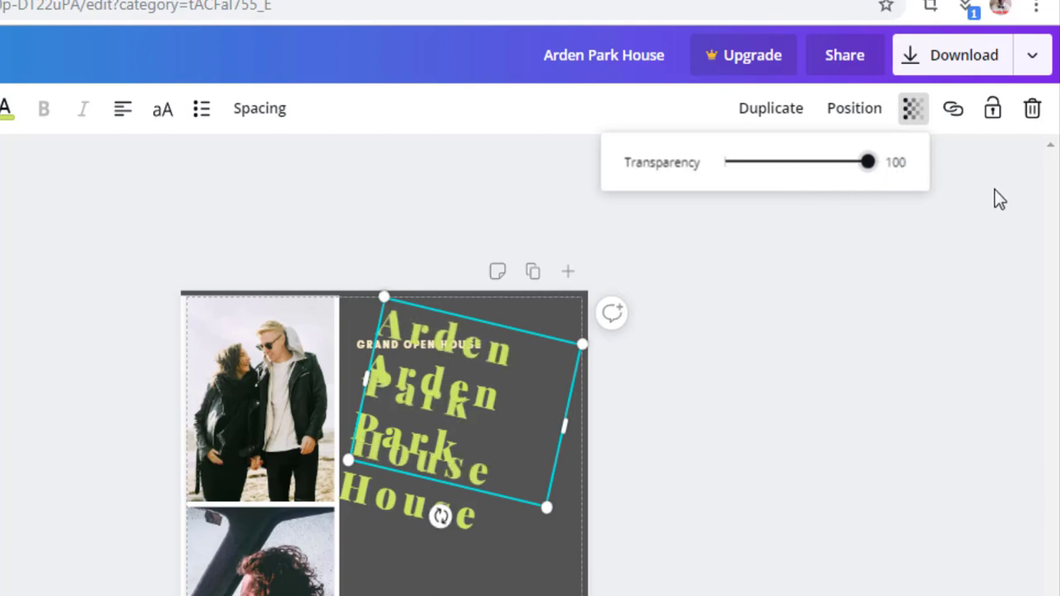
left_click(997, 195)
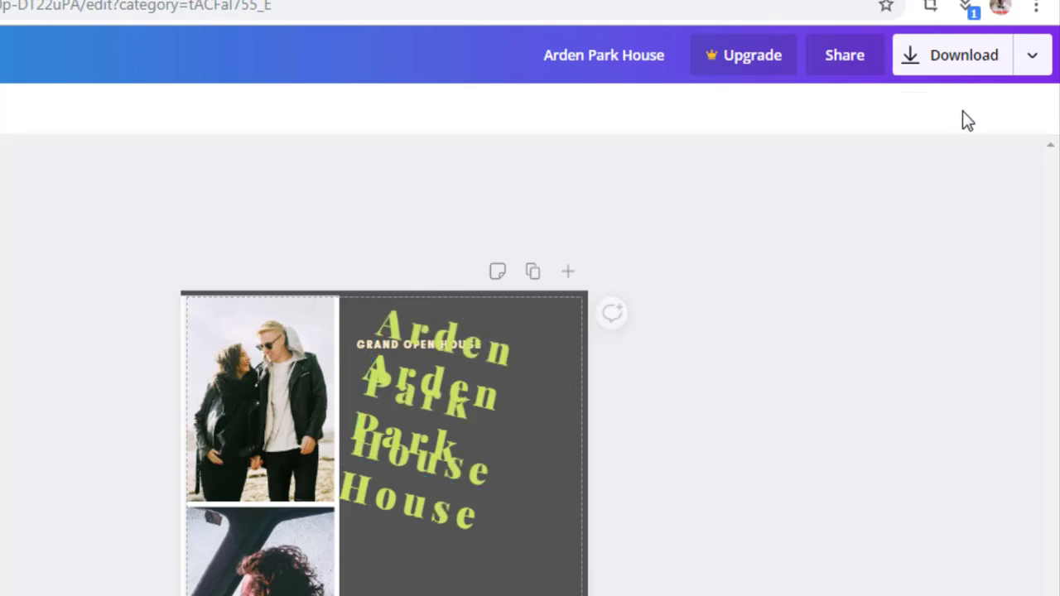
Scale the duplicated heading down slightly from its upper corner
left_click(476, 401)
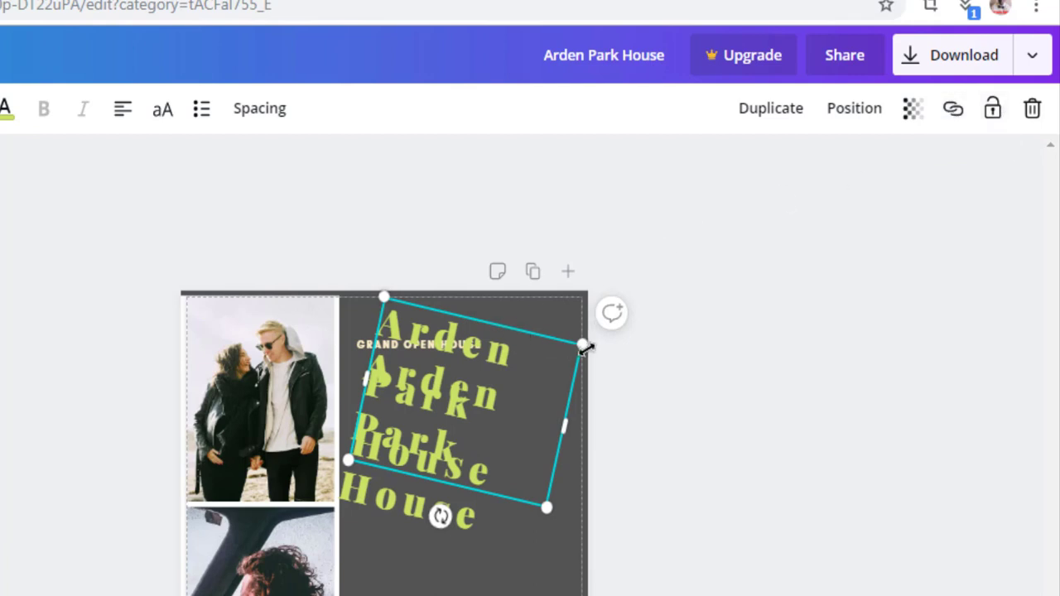
mouse_move(580, 329)
left_mouse_down()
mouse_move(575, 307)
mouse_move(562, 336)
left_mouse_up()
left_click(533, 593)
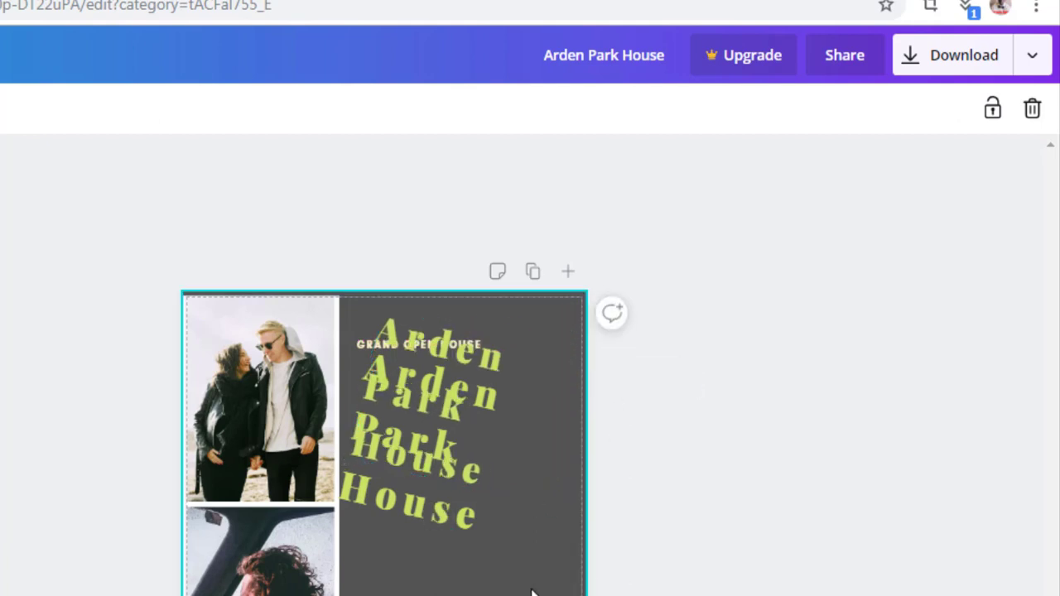
Lock the page background, shift the duplicated heading slightly higher, and unlock the background
left_click(992, 109)
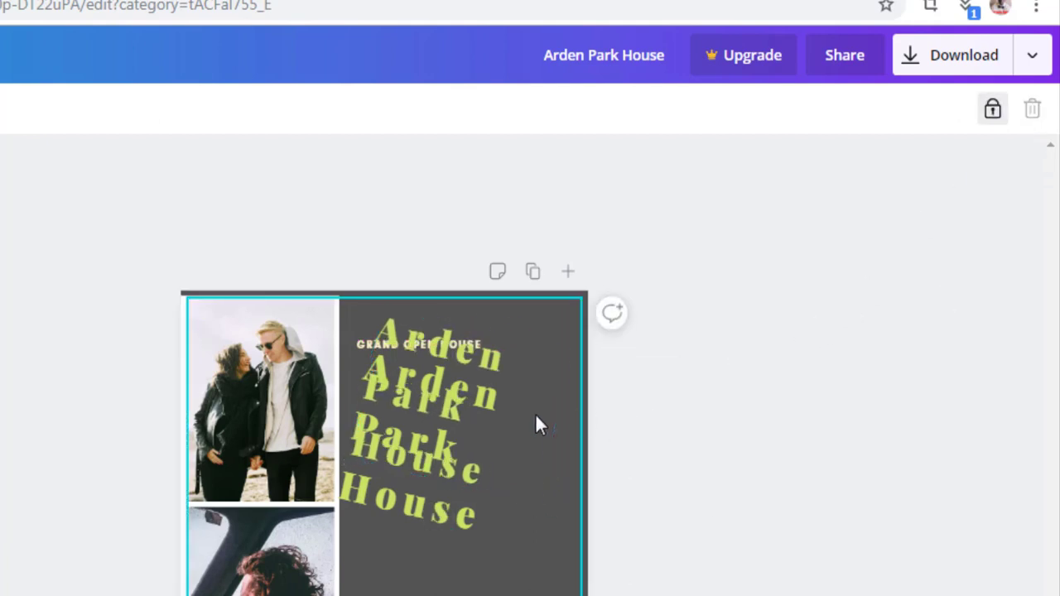
left_click(539, 387)
left_click_drag(502, 572, 589, 553)
left_click(817, 410)
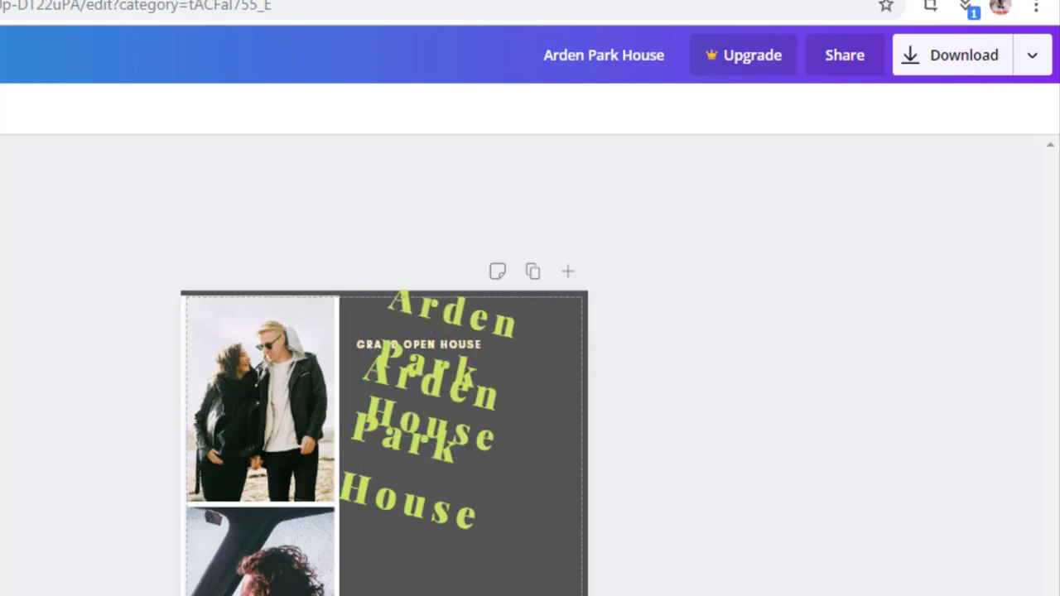
left_click(677, 456)
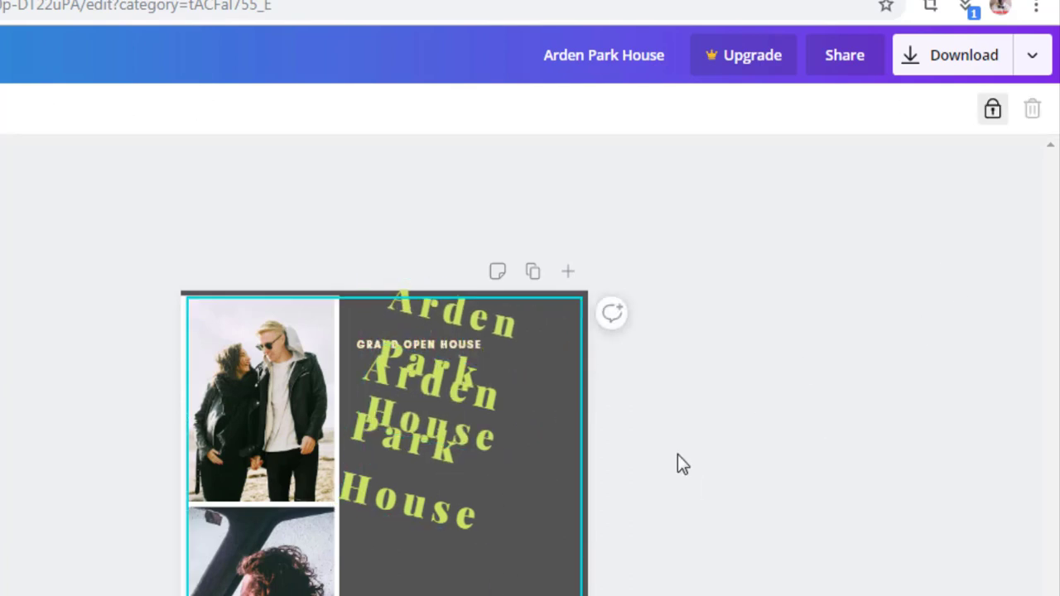
left_click(992, 109)
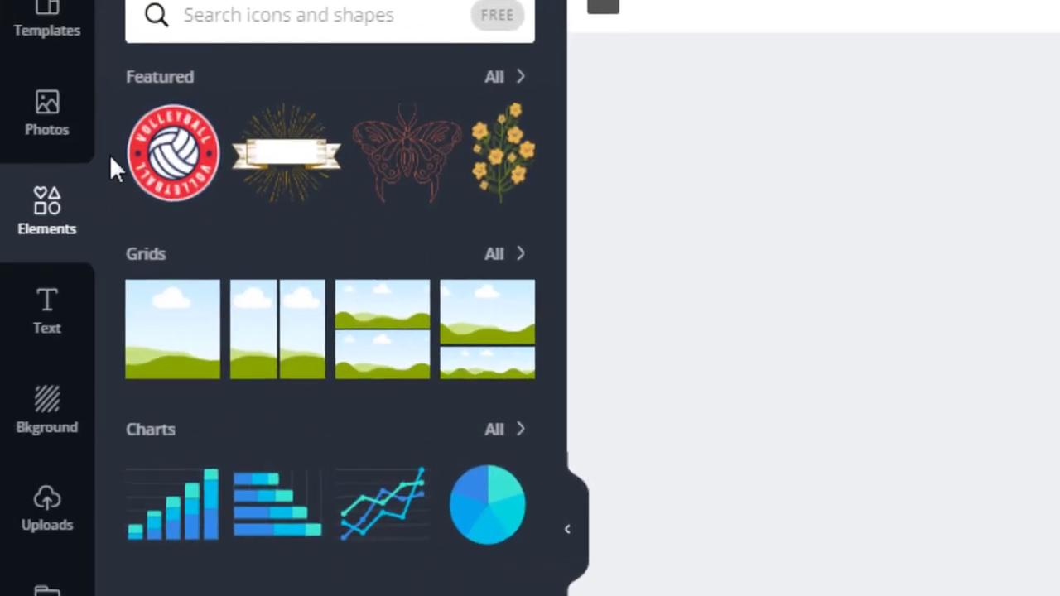
Try the featured volleyball badge, ribbon banner and butterfly elements on the page, and delete all three
left_click(183, 163)
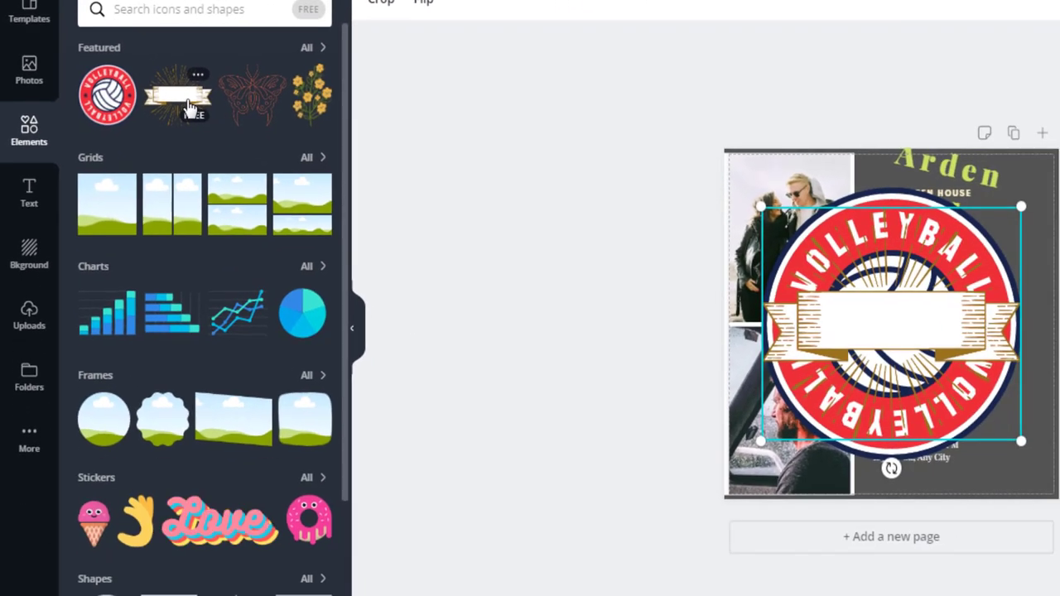
left_click(331, 131)
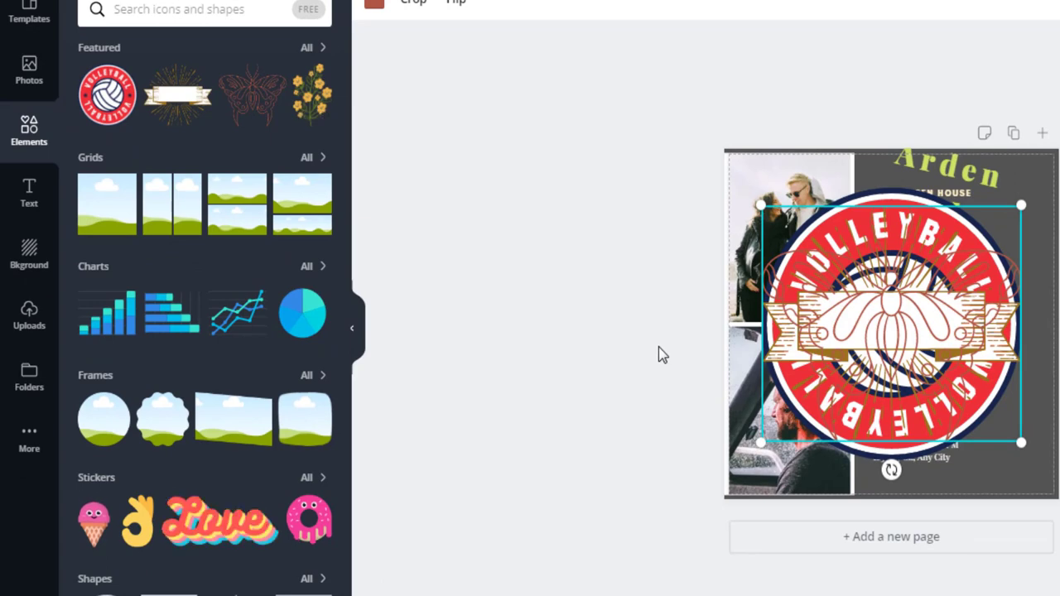
key("Delete")
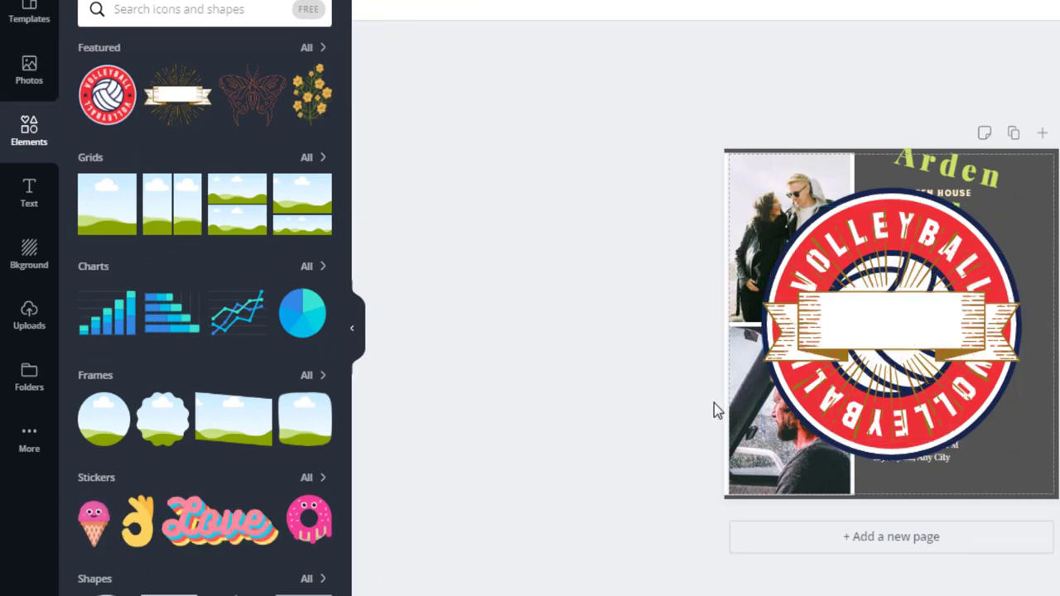
left_click(780, 367)
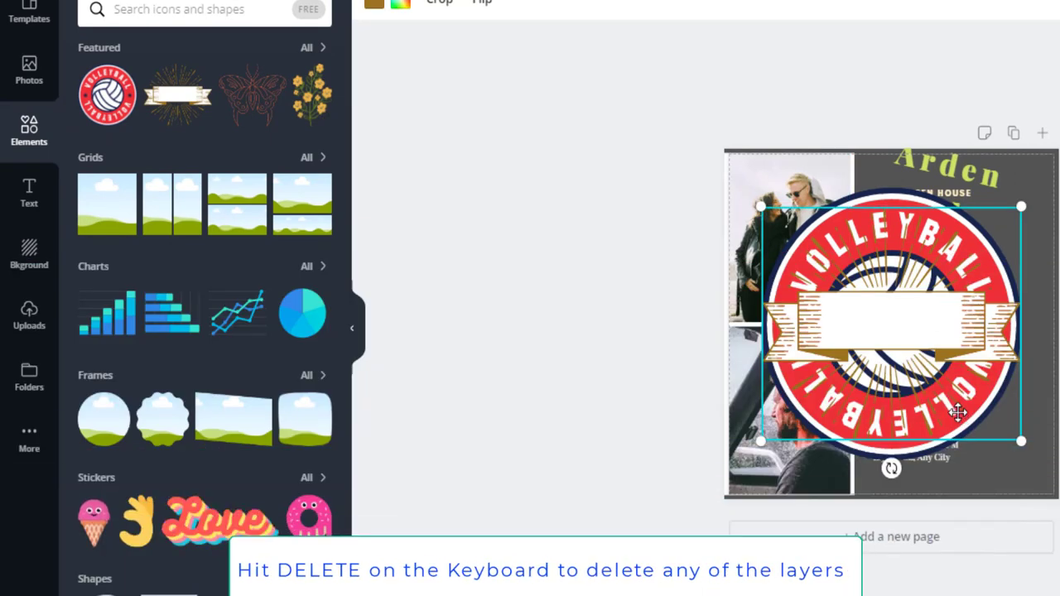
key("Delete")
left_click(921, 377)
key("Delete")
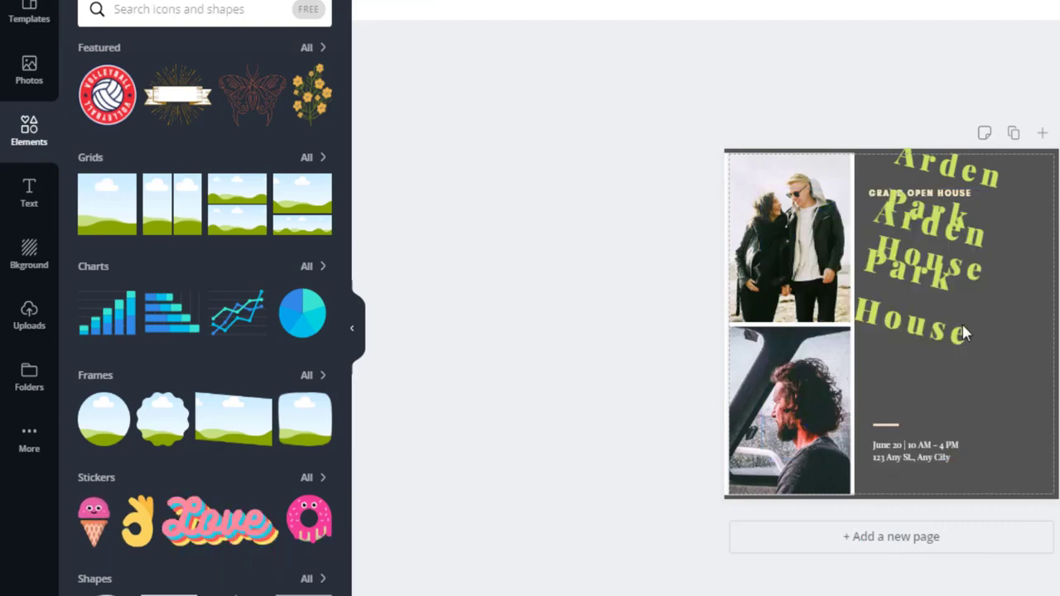